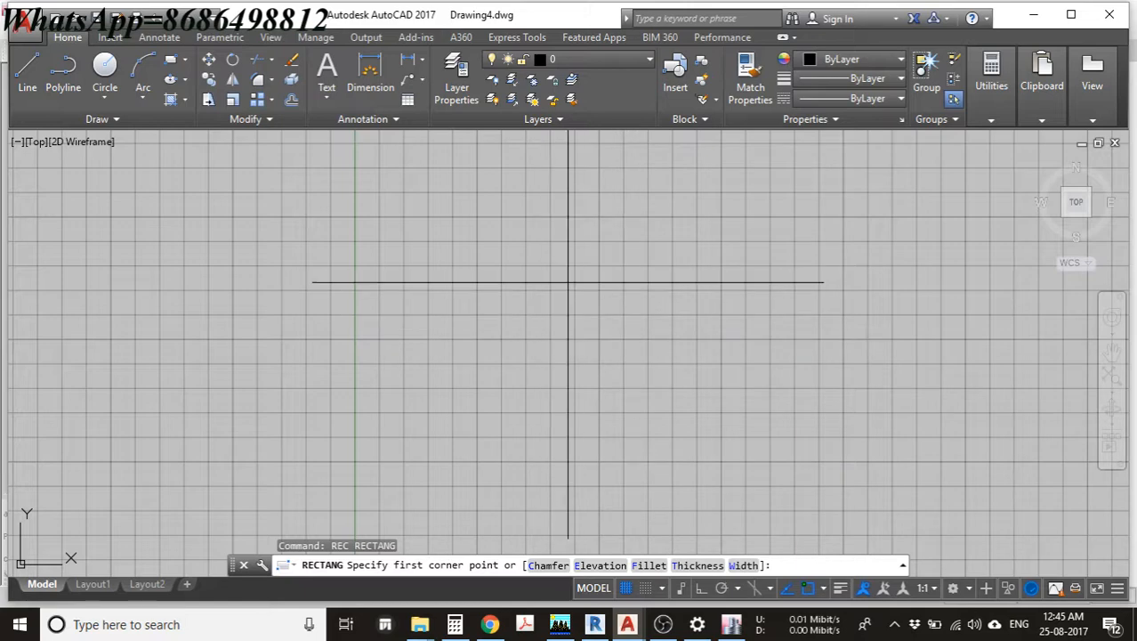
# - Draw a freehand, nearly square rectangle near the origin in the top view
pyautogui.moveTo(587, 299)
pyautogui.mouseDown(button='middle')
pyautogui.moveTo(643, 343)
pyautogui.moveTo(588, 290)
pyautogui.mouseUp(button='middle')
pyautogui.scroll(-3, 609, 309)
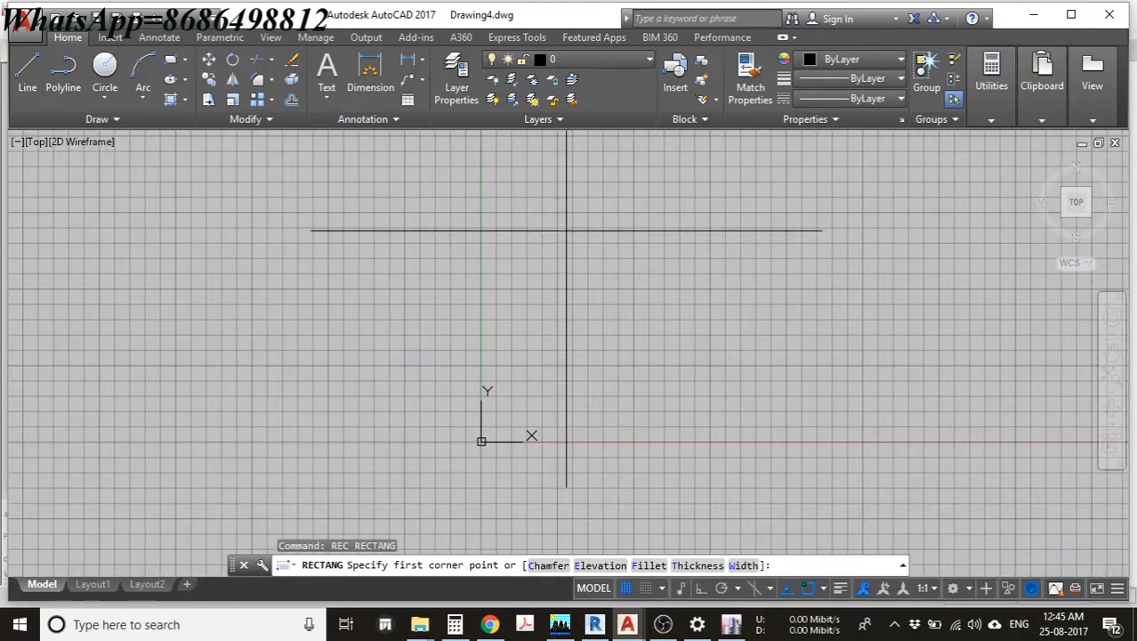
pyautogui.click(549, 232)
pyautogui.click(736, 410)
pyautogui.moveTo(727, 347); pyautogui.dragTo(703, 360, button='middle')
pyautogui.press('Escape')
pyautogui.press('Escape')
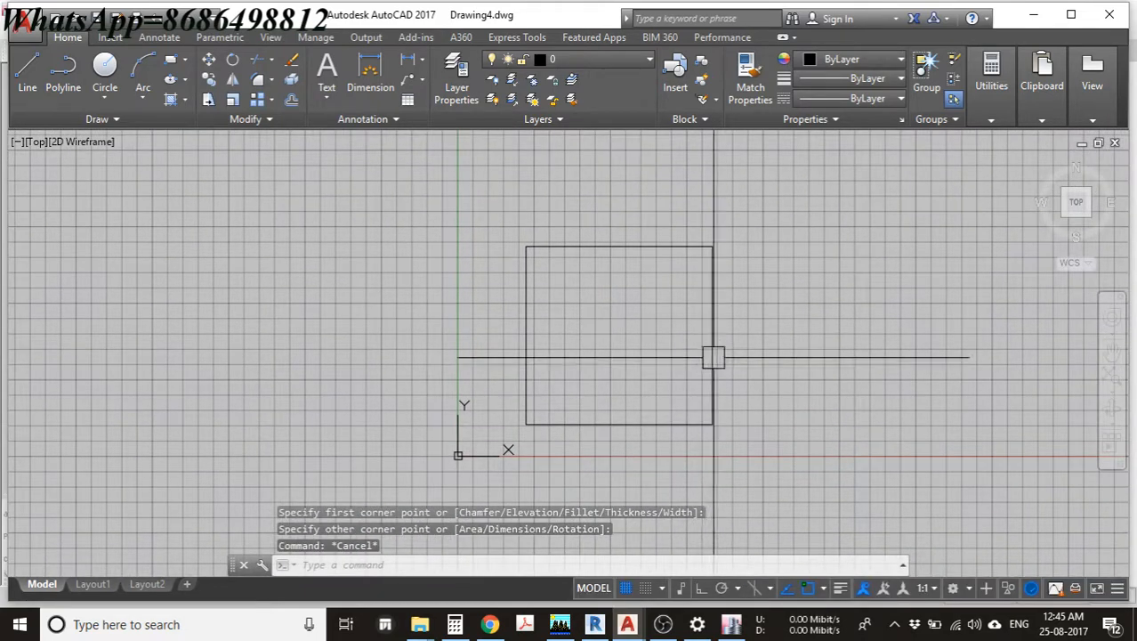
# - Try to delete all constraints from the freehand rectangle with DELCONSTRAINT
pyautogui.click(741, 214)
pyautogui.click(650, 307)
pyautogui.write('delcon')
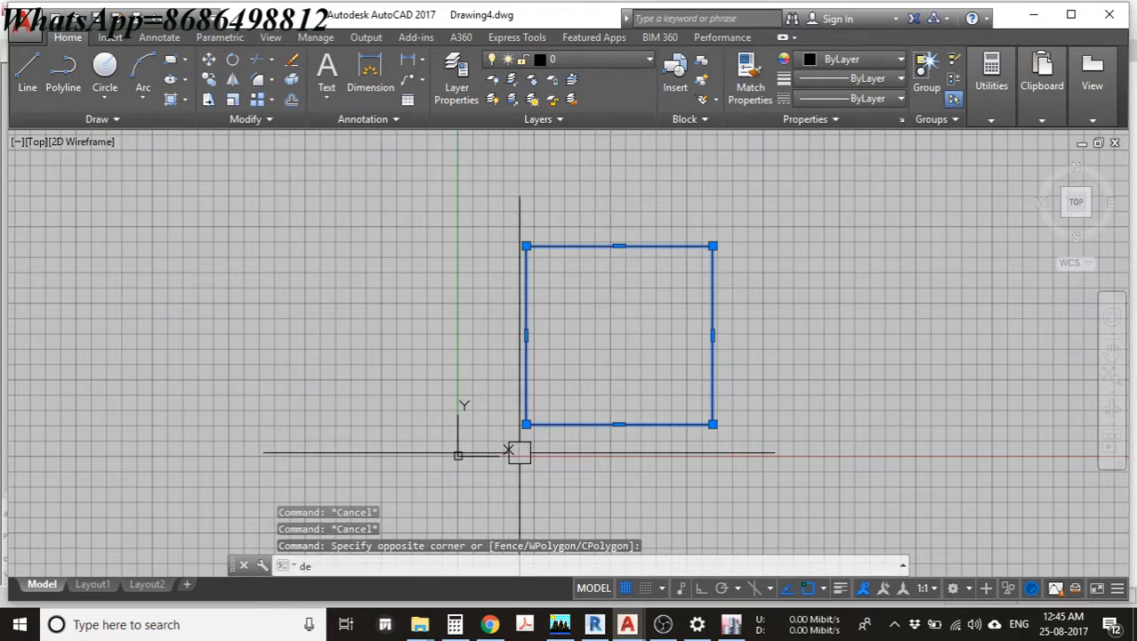
pyautogui.press('Return')
pyautogui.press('Escape')
pyautogui.press('Escape')
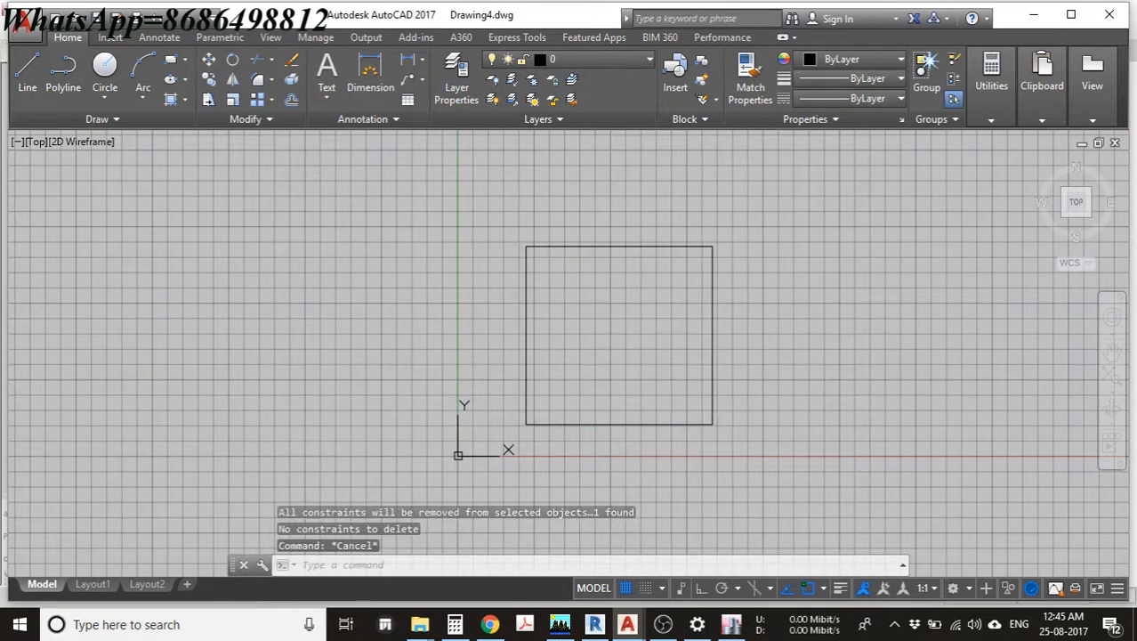
# - Erase the freehand rectangle
pyautogui.click(738, 227)
pyautogui.click(492, 425)
pyautogui.write('e')
pyautogui.press('Return')
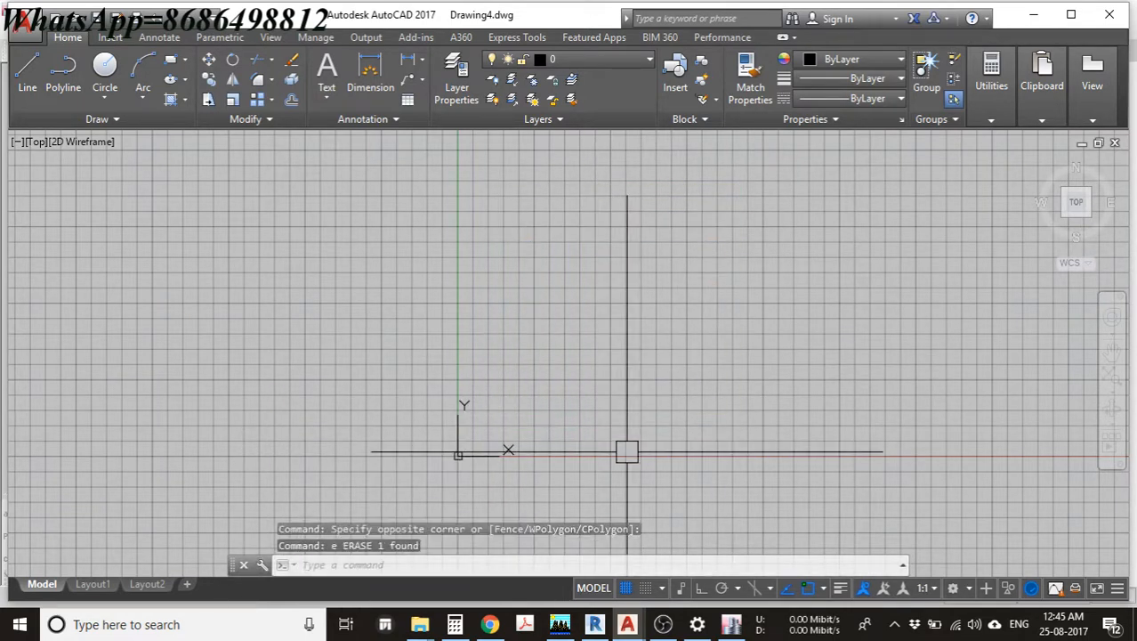
pyautogui.press('Escape')
pyautogui.press('Escape')
pyautogui.write('rec')
pyautogui.press('Return')
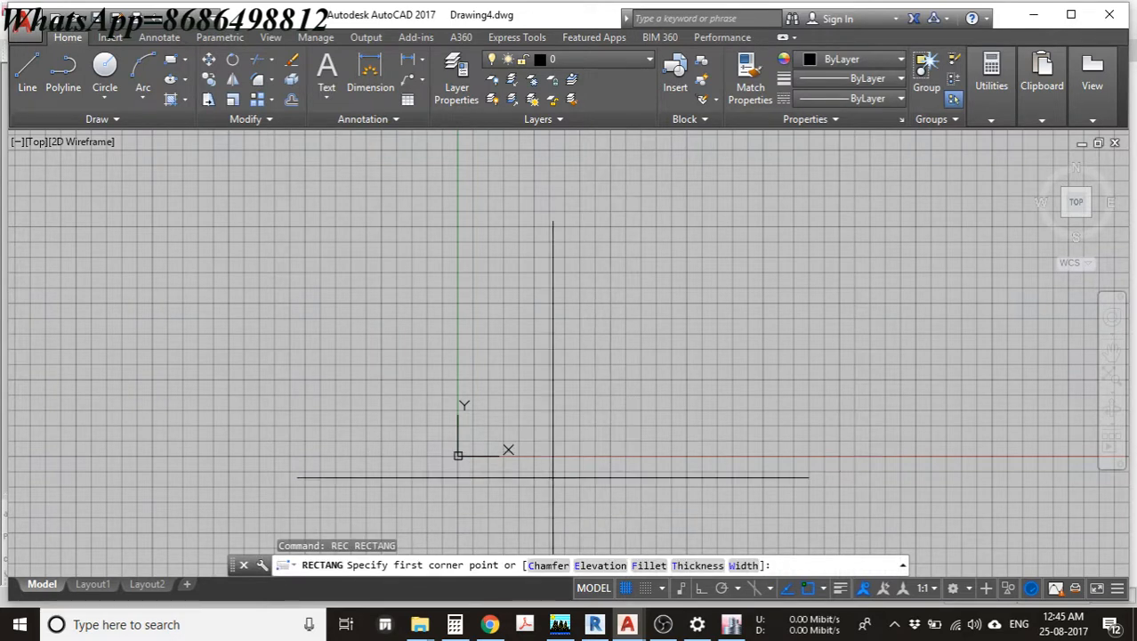
pyautogui.click(510, 416)
pyautogui.write('@')
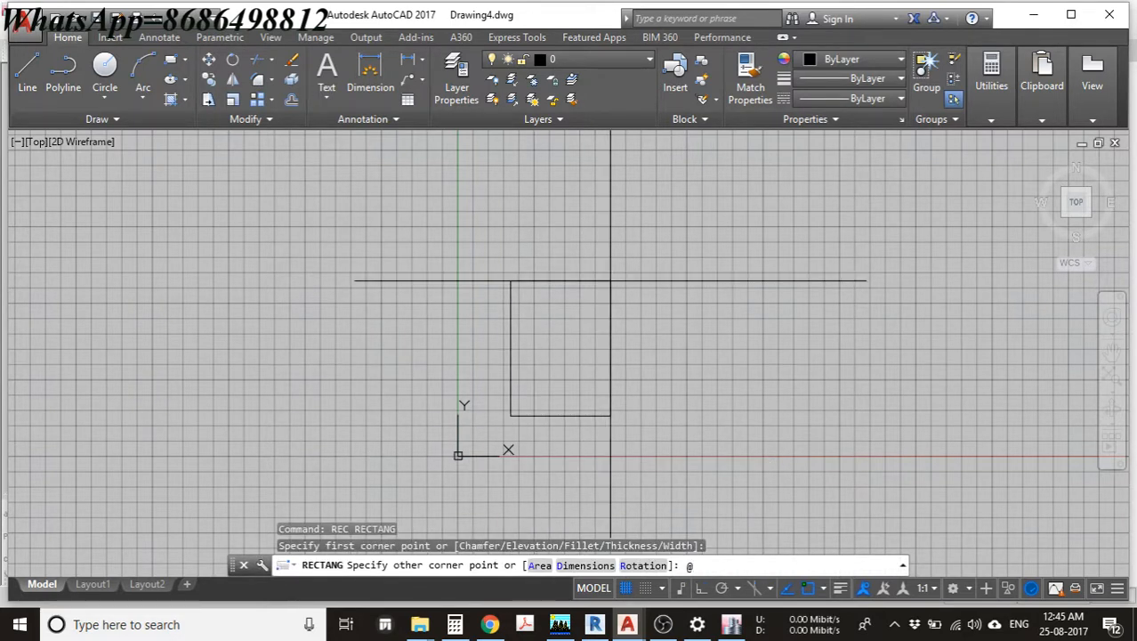
pyautogui.write('10,10')
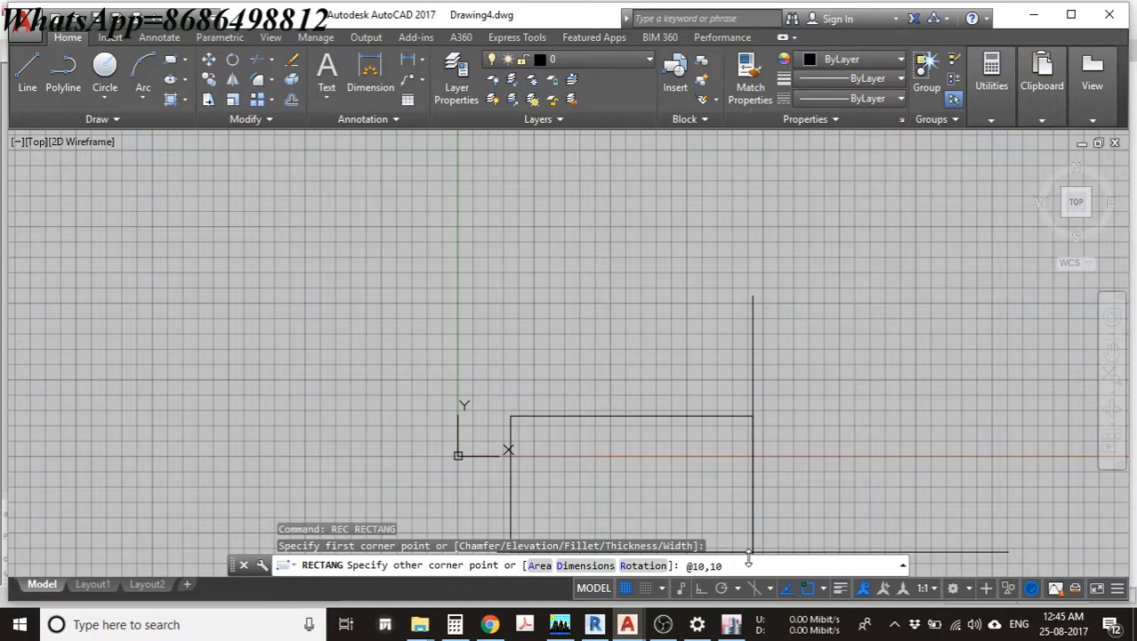
pyautogui.press('Return')
pyautogui.scroll(2, 763, 324)
pyautogui.scroll(-3, 745, 332)
pyautogui.press('Escape')
pyautogui.press('Escape')
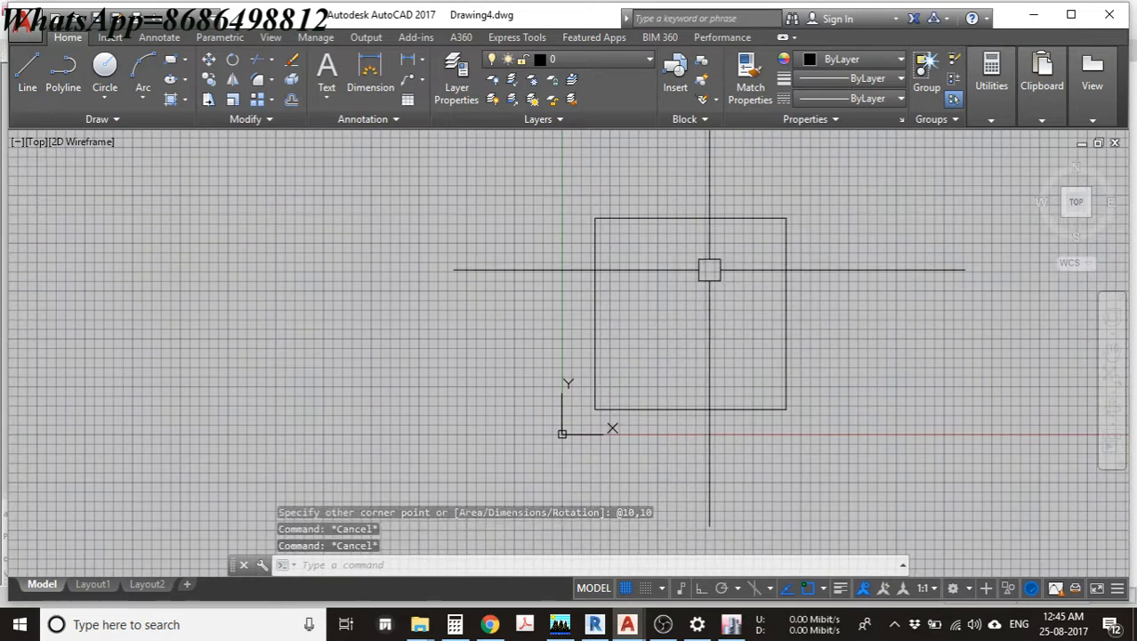
pyautogui.press('Escape')
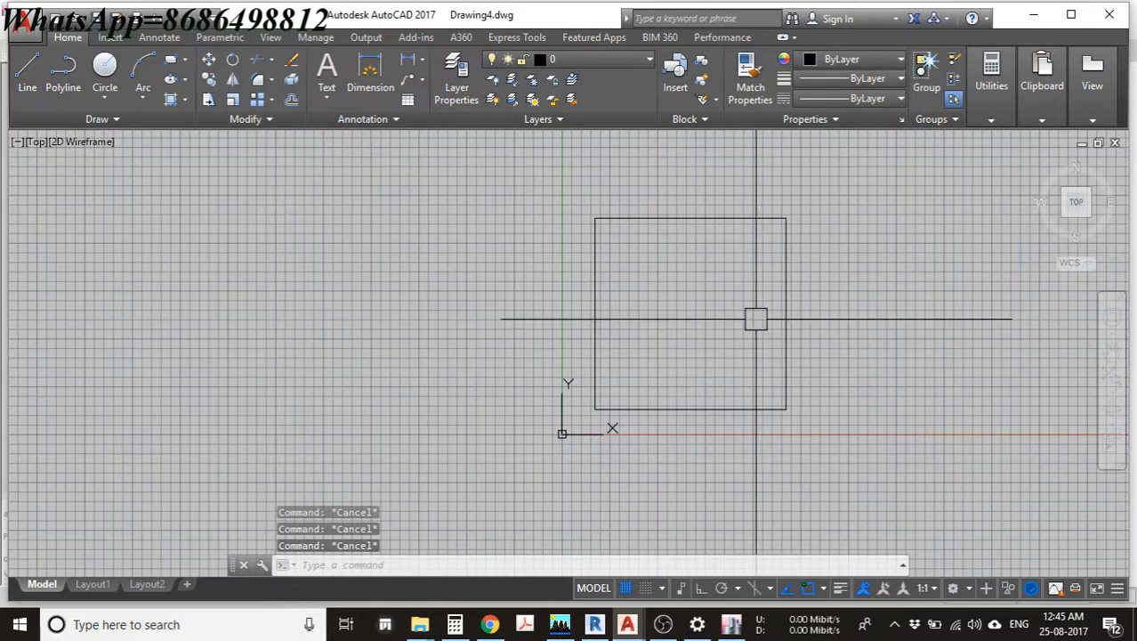
# - Explode the 10 by 10 square into separate lines
pyautogui.click(815, 191)
pyautogui.click(578, 349)
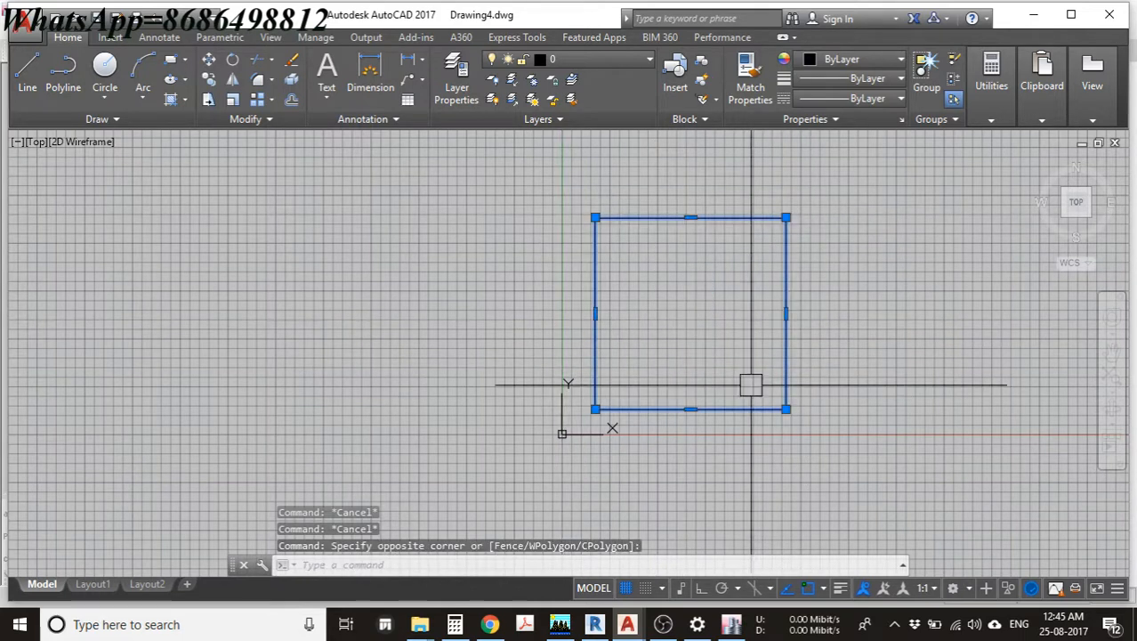
pyautogui.write('x')
pyautogui.press('Return')
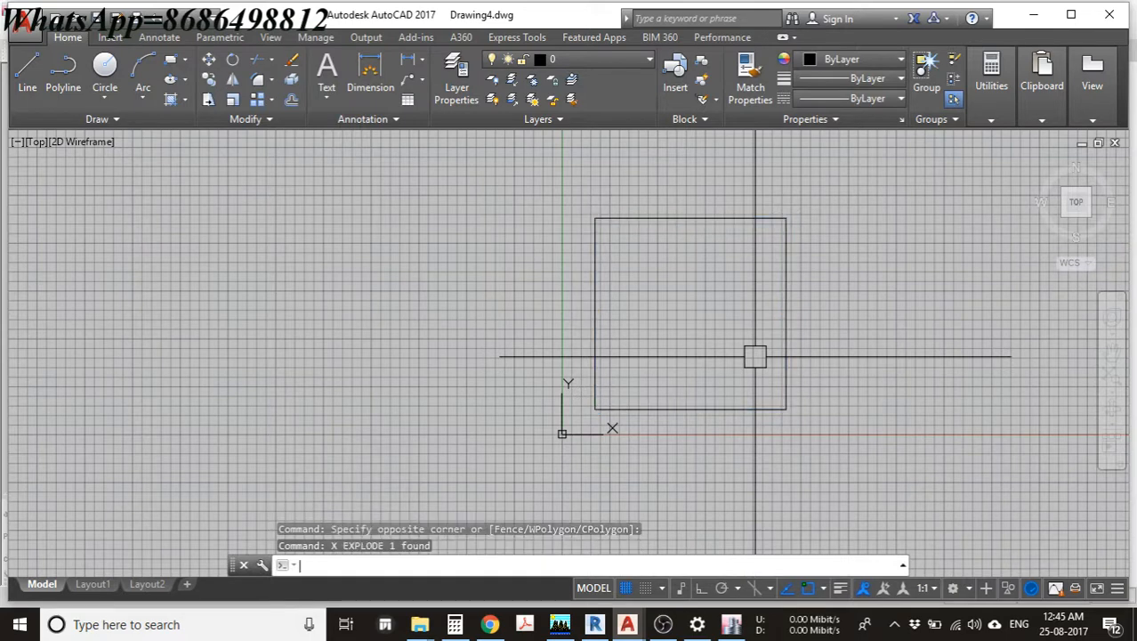
# - Check whether the sides of the exploded square can be selected individually
pyautogui.moveTo(753, 353); pyautogui.dragTo(742, 367, button='middle')
pyautogui.click(681, 230)
pyautogui.press('Escape')
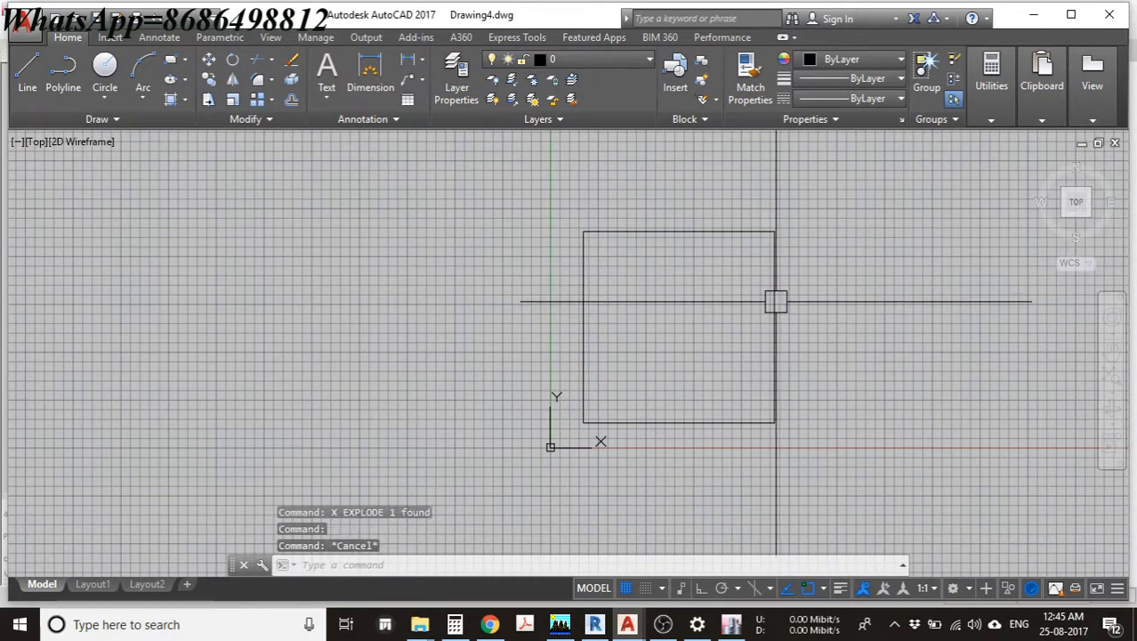
pyautogui.click(774, 307)
pyautogui.press('Escape')
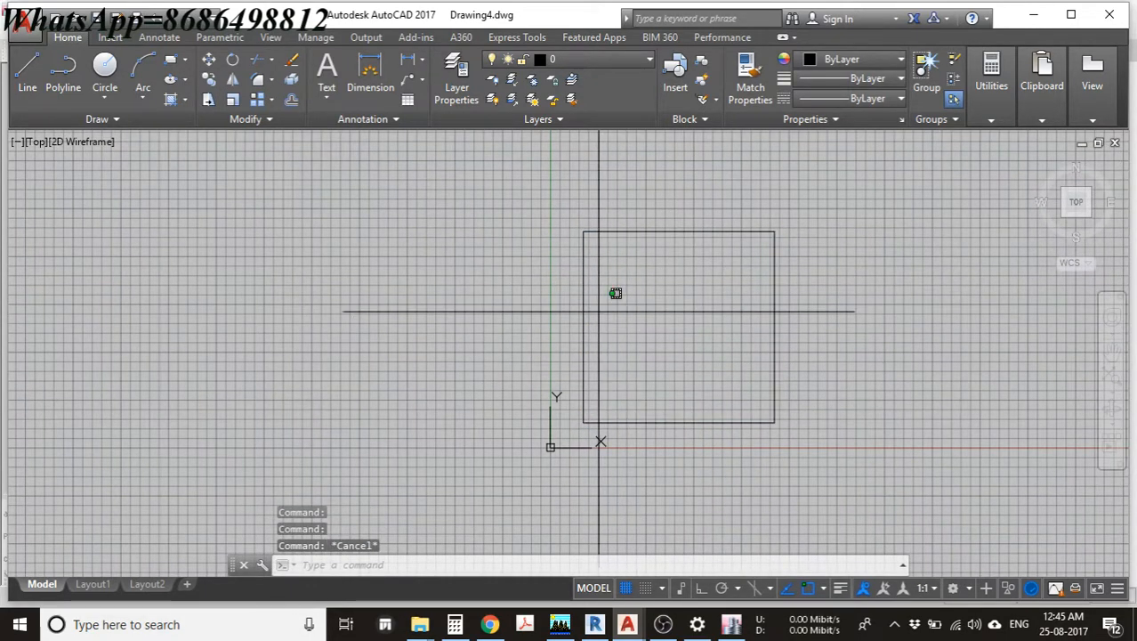
pyautogui.click(616, 310)
pyautogui.click(569, 326)
pyautogui.press('Escape')
pyautogui.press('Escape')
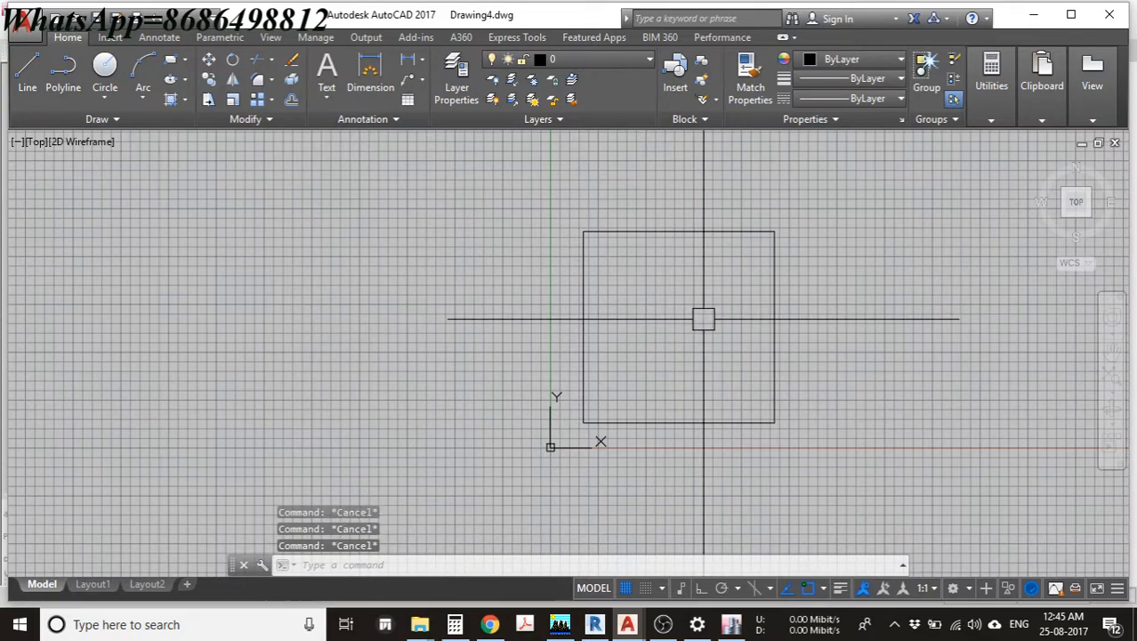
# - Orbit from the top view to an angled 3D view of the square
pyautogui.keyDown('shift'); pyautogui.moveTo(738, 359); pyautogui.dragTo(685, 334, button='middle'); pyautogui.keyUp('shift')
pyautogui.scroll(2, 644, 309)
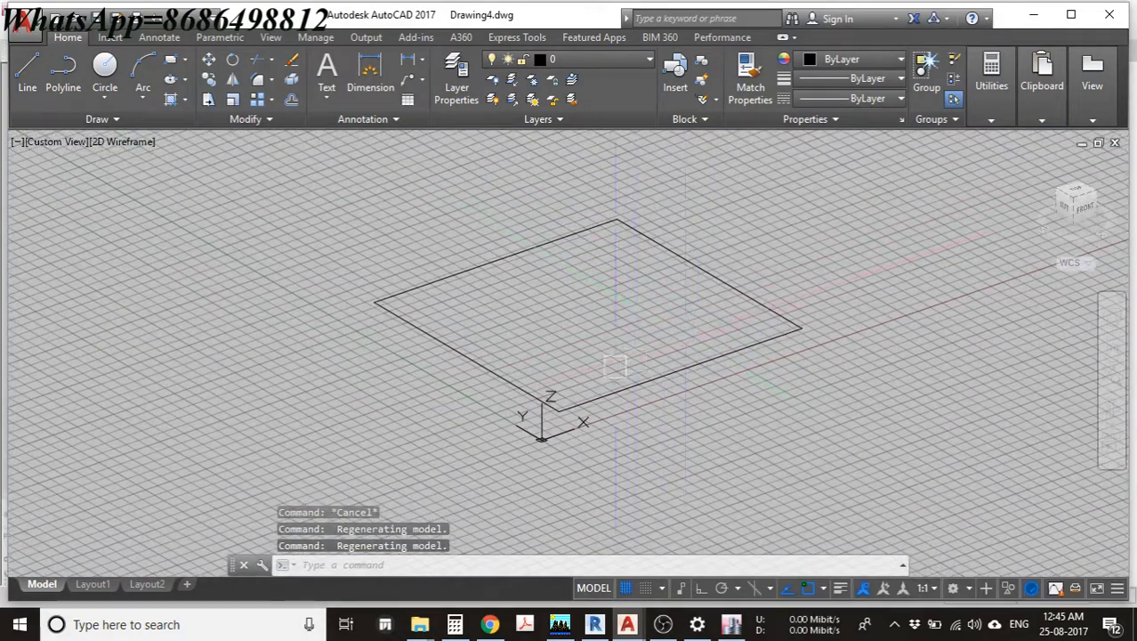
pyautogui.scroll(2, 615, 366)
pyautogui.moveTo(615, 366)
pyautogui.mouseDown(button='middle')
pyautogui.moveTo(615, 396)
pyautogui.moveTo(607, 378)
pyautogui.mouseUp(button='middle')
pyautogui.press('Escape')
pyautogui.press('Escape')
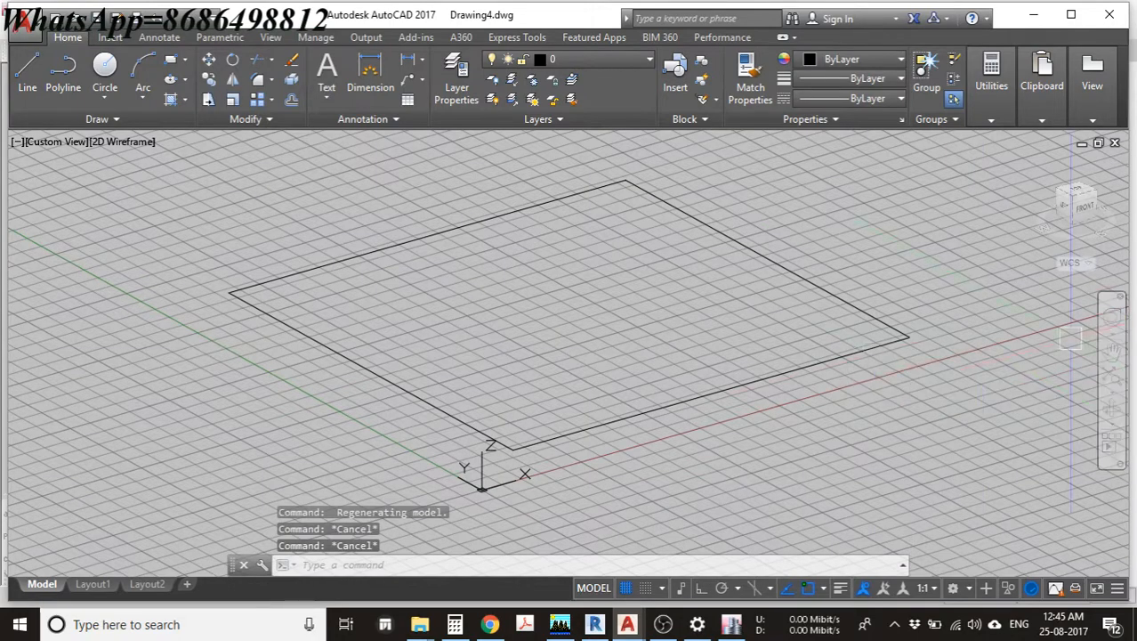
pyautogui.moveTo(583, 346); pyautogui.dragTo(591, 353, button='middle')
pyautogui.press('Escape')
pyautogui.scroll(-3, 851, 257)
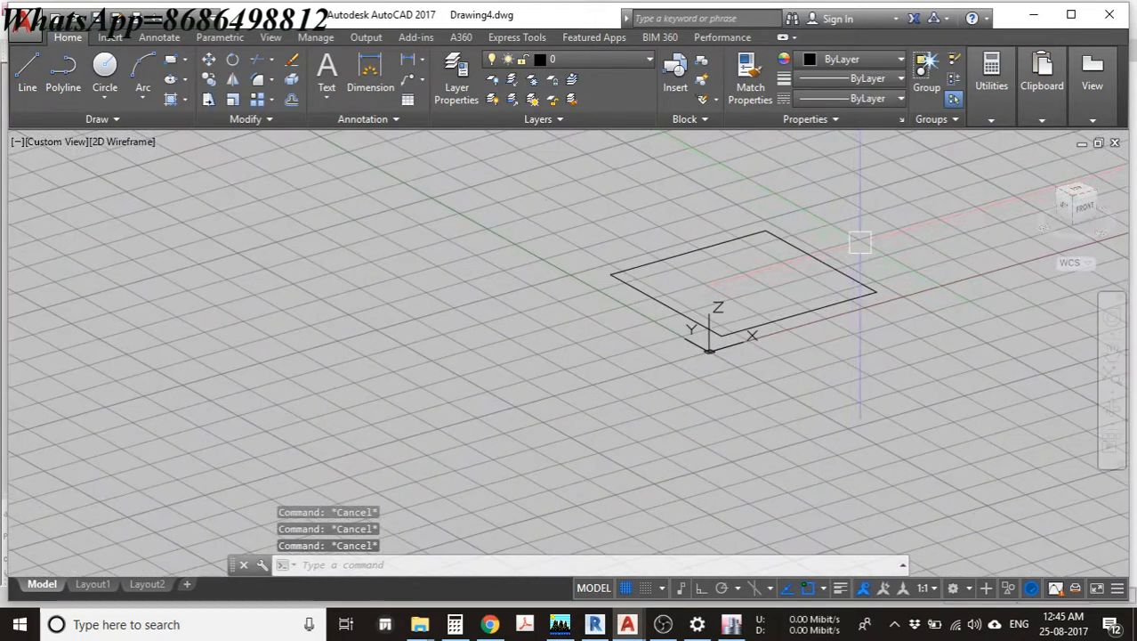
# - Copy all four sides of the square 10 units straight up along Z, from its rear corner
pyautogui.click(878, 222)
pyautogui.click(515, 411)
pyautogui.scroll(4, 710, 307)
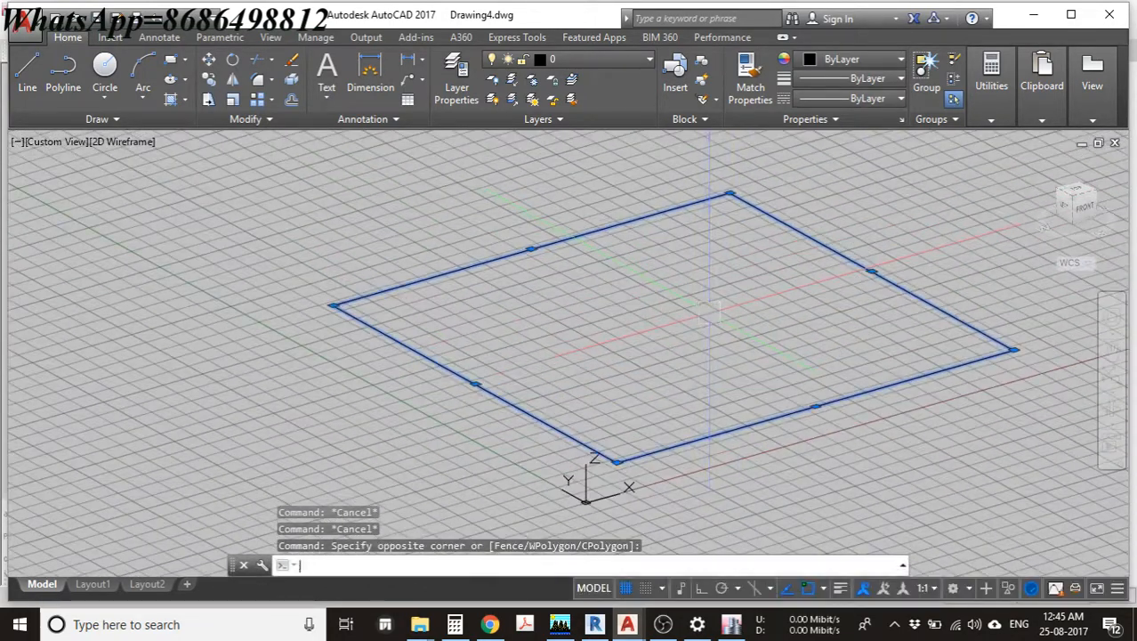
pyautogui.write('co')
pyautogui.press('Return')
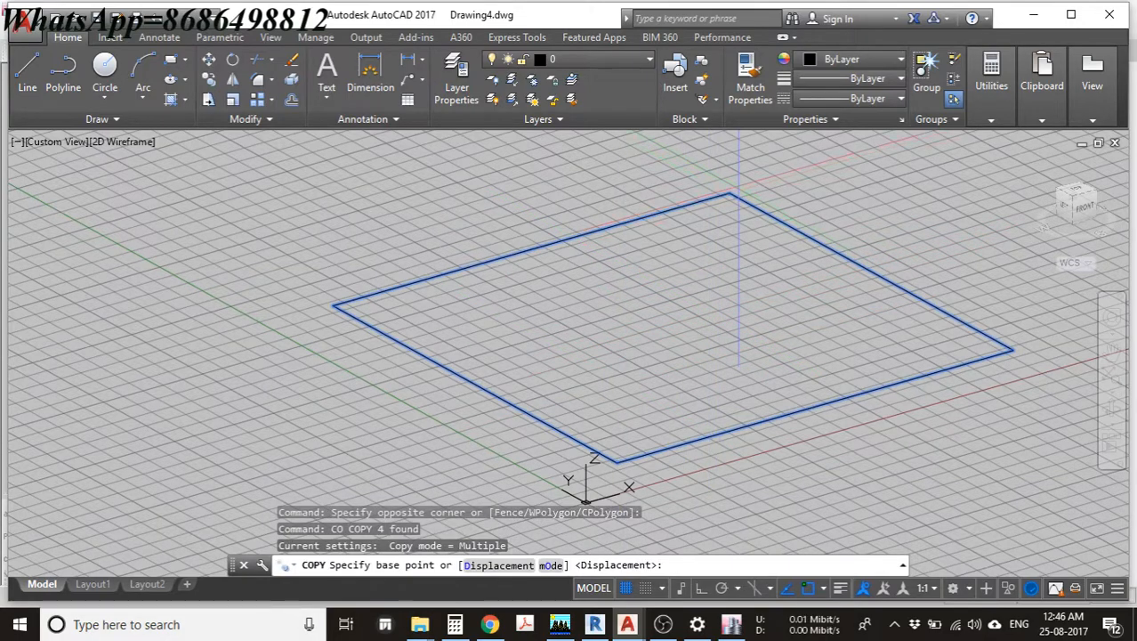
pyautogui.moveTo(738, 196); pyautogui.dragTo(719, 267, button='middle')
pyautogui.click(709, 262)
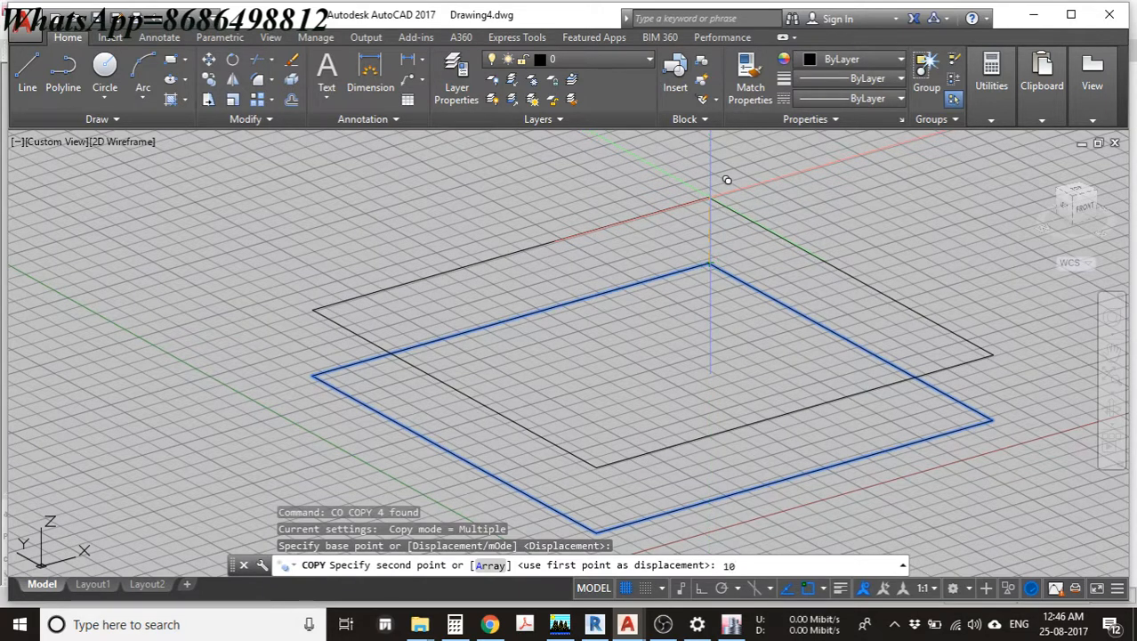
pyautogui.press('Return')
pyautogui.scroll(-3, 726, 182)
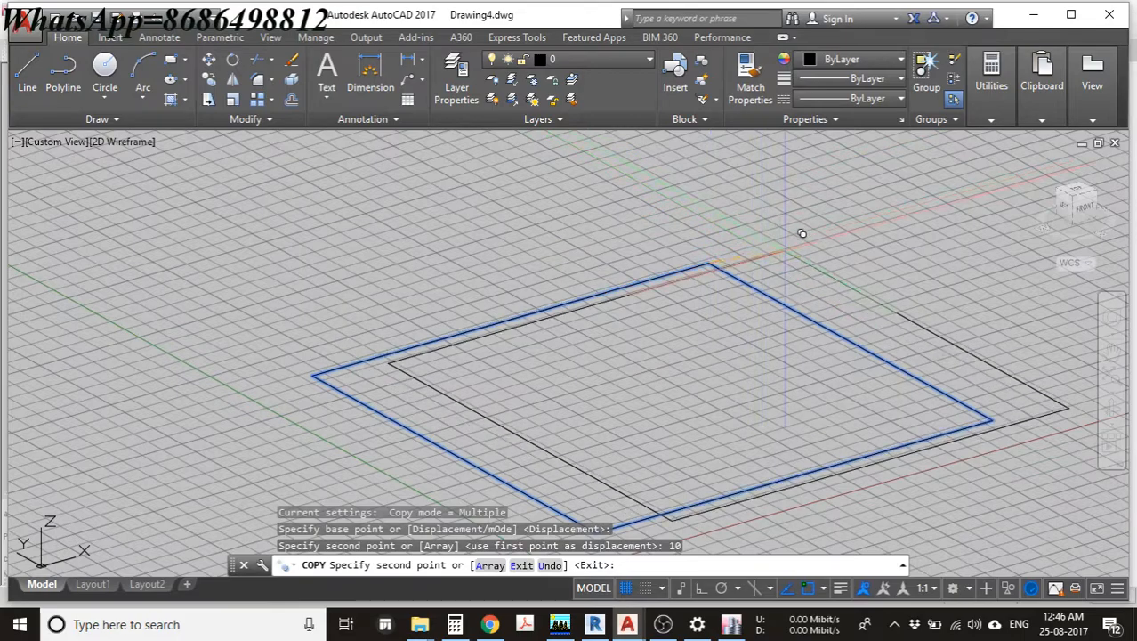
pyautogui.scroll(-4, 666, 214)
pyautogui.moveTo(666, 215); pyautogui.dragTo(668, 279, button='middle')
pyautogui.press('Escape')
pyautogui.press('Escape')
pyautogui.scroll(4, 659, 226)
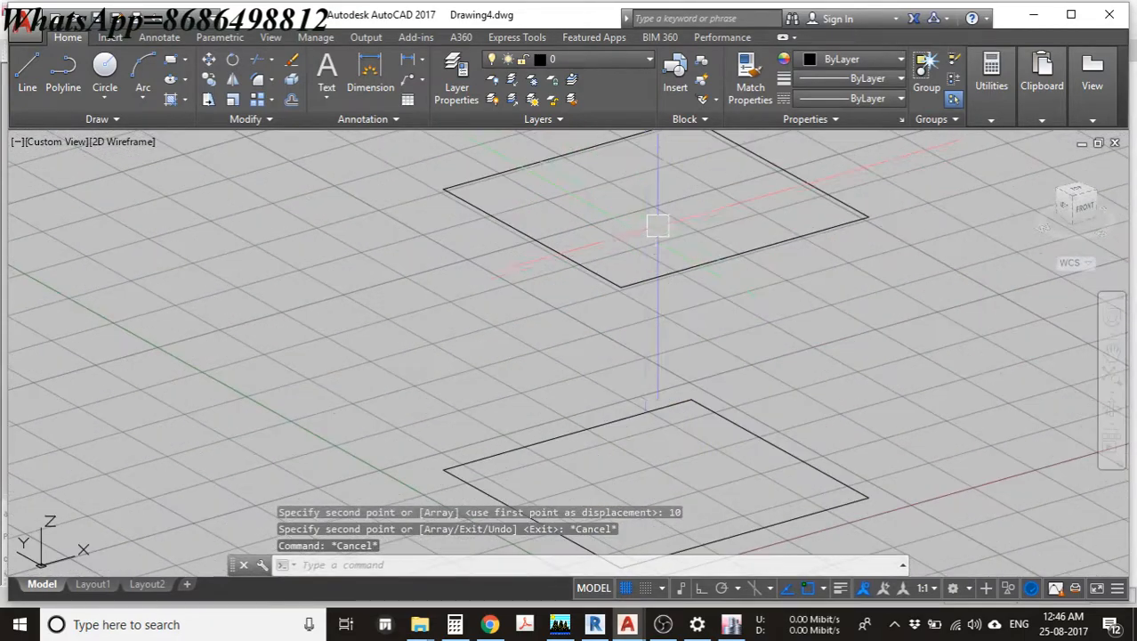
# - Draw a vertical line joining matching corners of the upper and lower squares
pyautogui.scroll(-2, 659, 231)
pyautogui.moveTo(658, 237); pyautogui.dragTo(625, 261, button='middle')
pyautogui.moveTo(710, 304)
pyautogui.keyDown('shift'); pyautogui.mouseDown(button='middle')
pyautogui.moveTo(688, 287)
pyautogui.moveTo(695, 294)
pyautogui.mouseUp(button='middle'); pyautogui.keyUp('shift')
pyautogui.press('Escape')
pyautogui.press('Escape')
pyautogui.write('L')
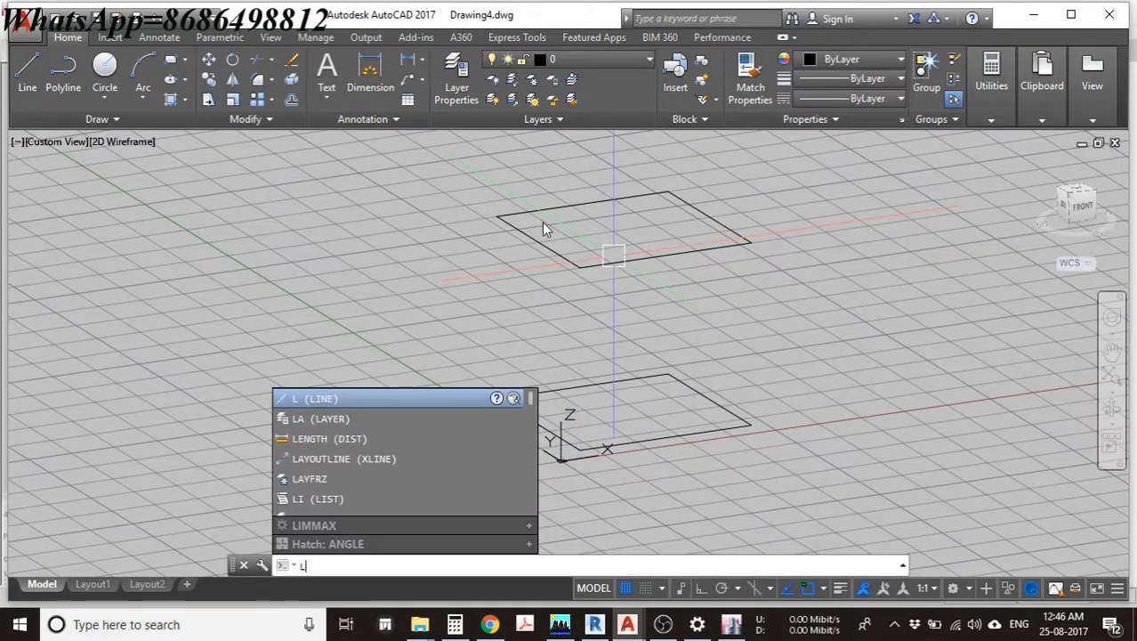
pyautogui.press('Return')
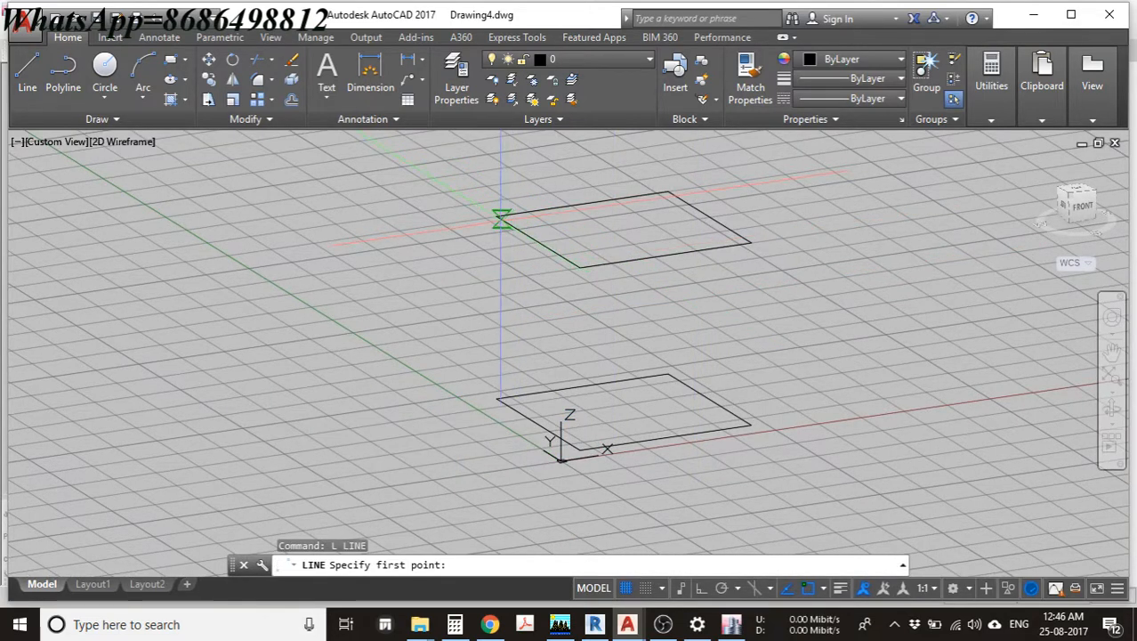
pyautogui.click(498, 218)
pyautogui.click(497, 397)
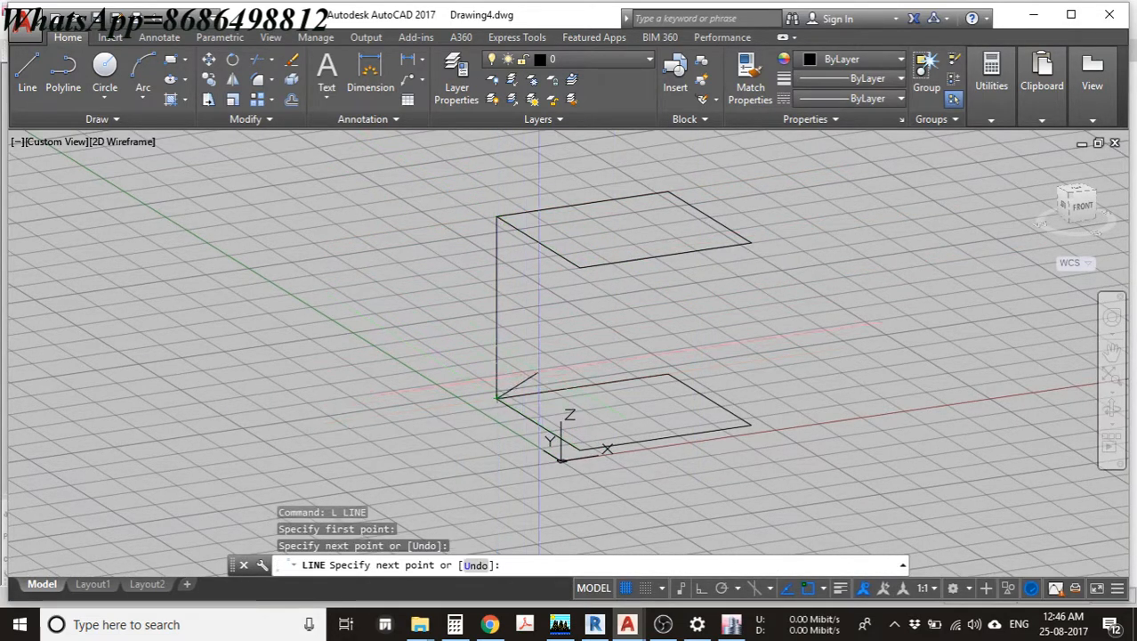
pyautogui.press('Escape')
# - Copy the vertical edge from its top endpoint to the other three corners of the upper square
pyautogui.click(532, 293)
pyautogui.click(480, 374)
pyautogui.write('c')
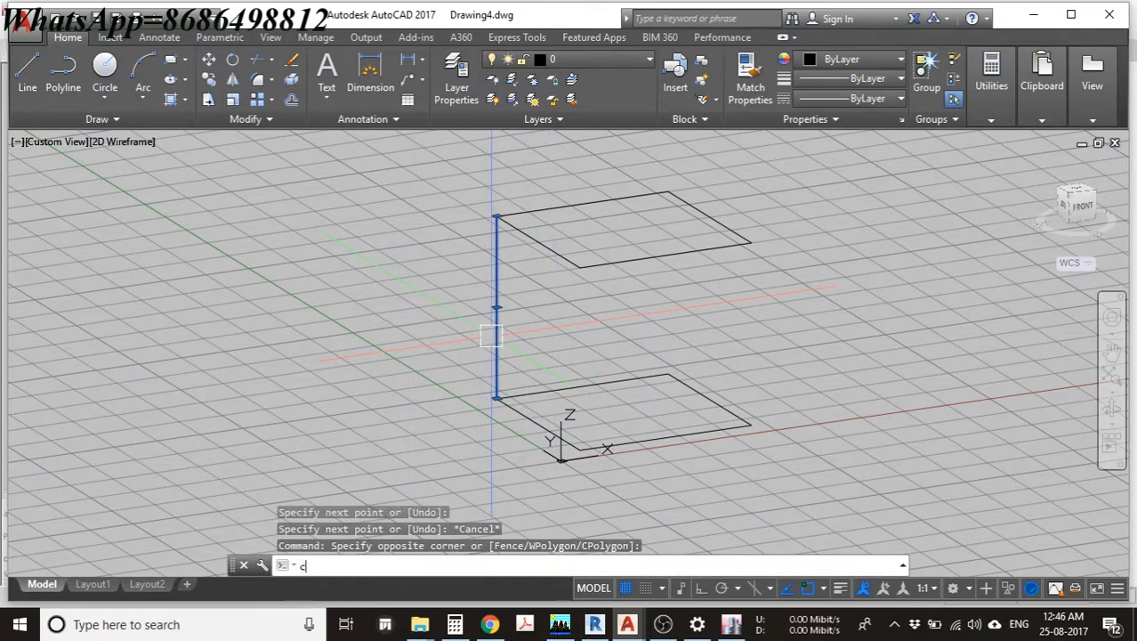
pyautogui.write('i')
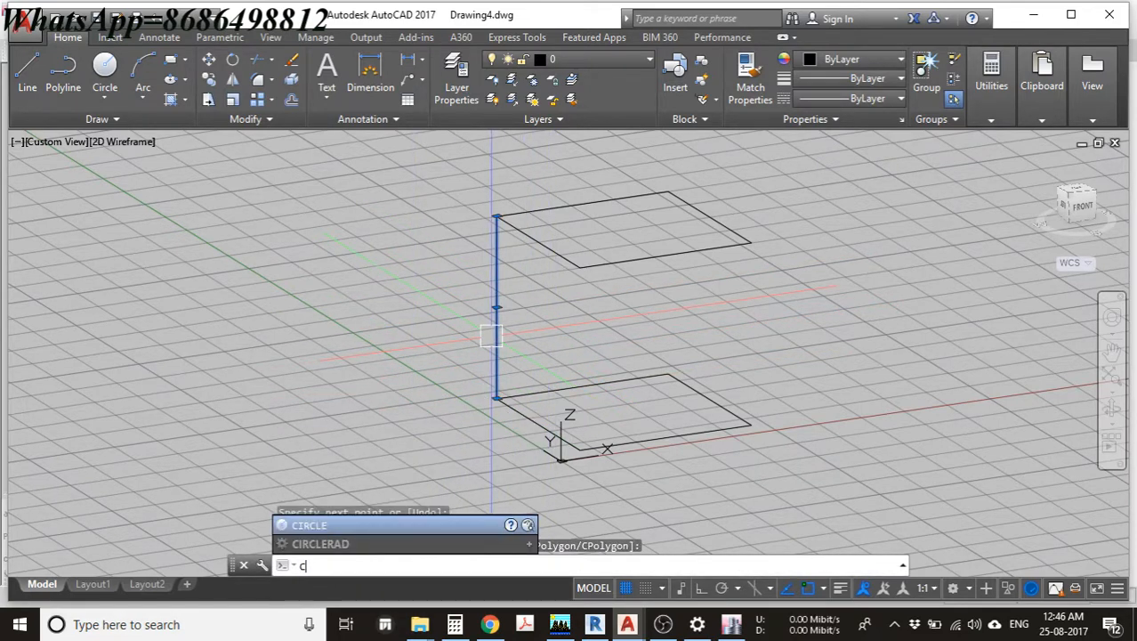
pyautogui.write('o')
pyautogui.press('Return')
pyautogui.click(496, 216)
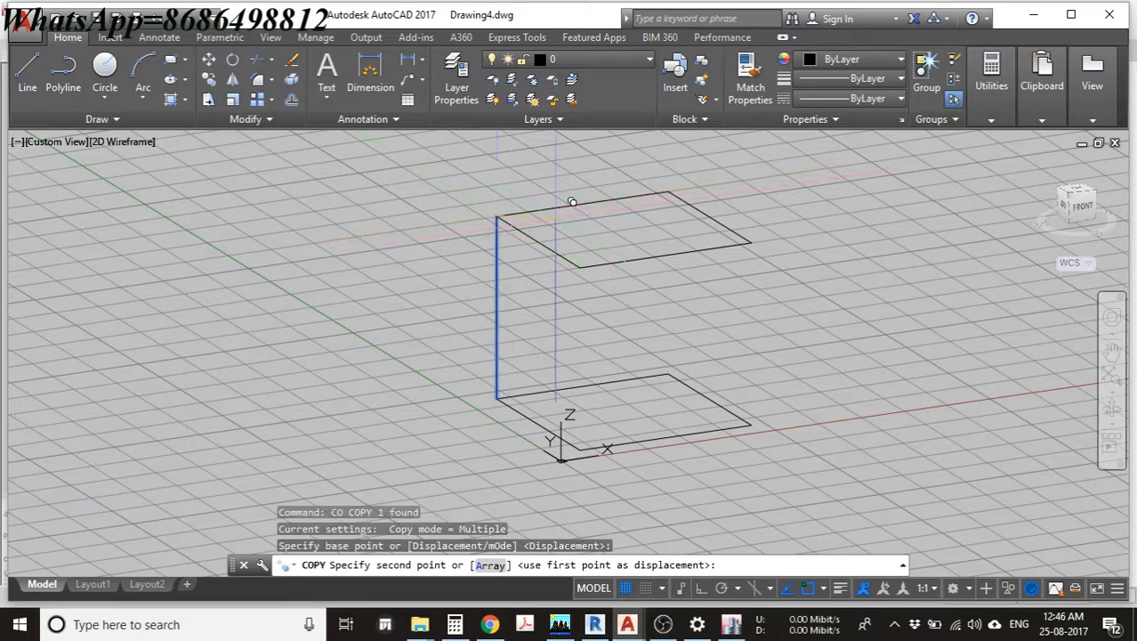
pyautogui.click(680, 175)
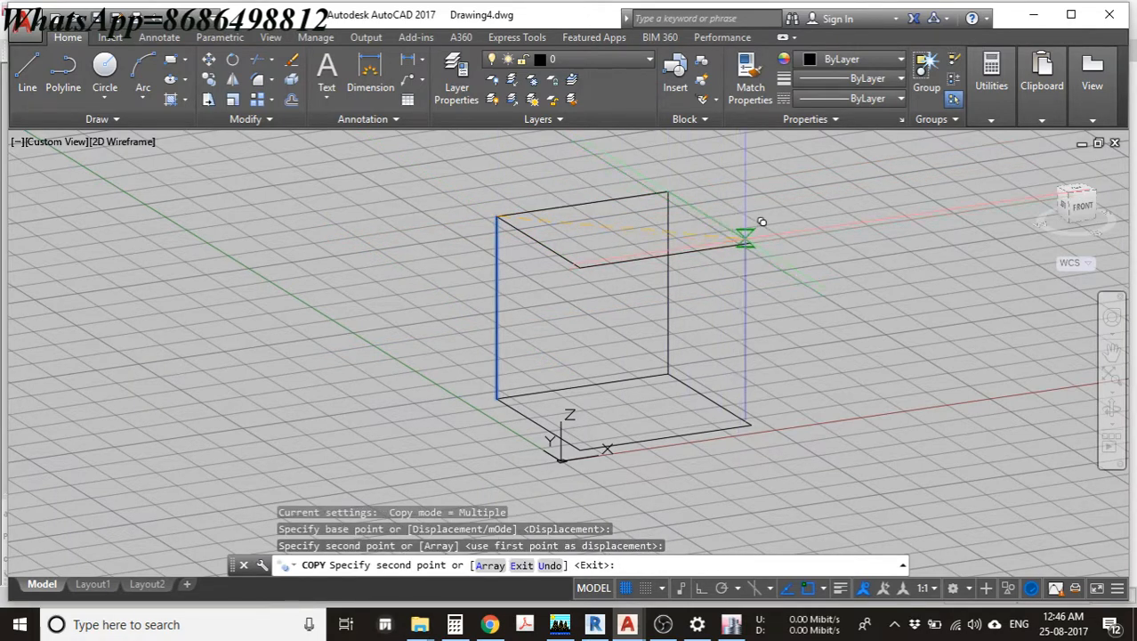
pyautogui.click(581, 266)
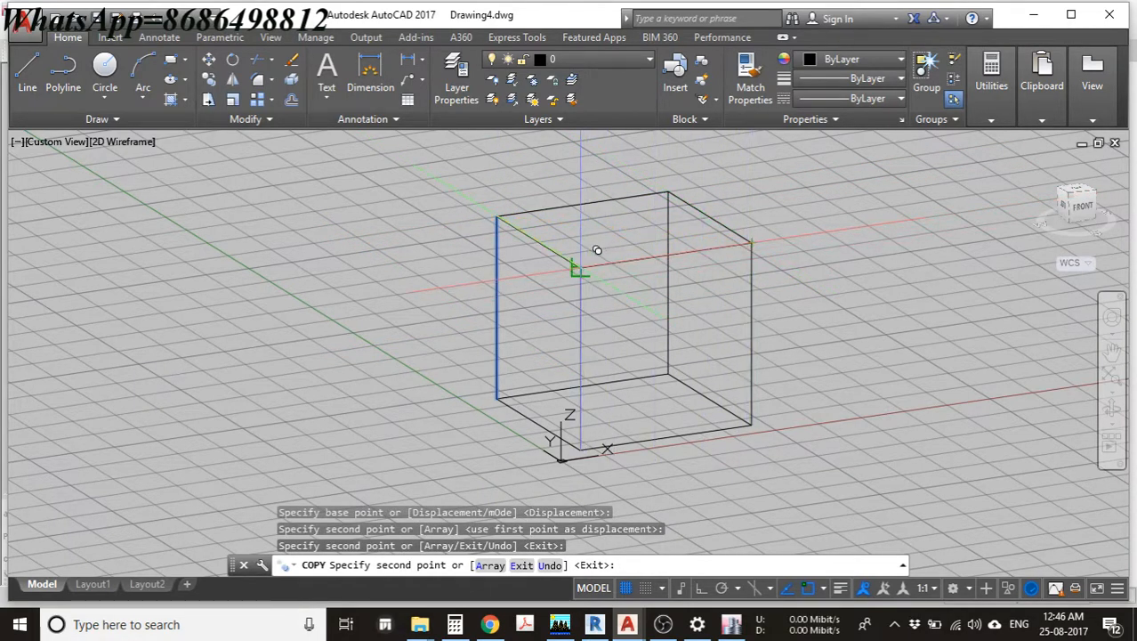
pyautogui.press('Escape')
pyautogui.press('Escape')
pyautogui.press('Escape')
# - Draw a rectangle over the cube's top face, from one corner to the diagonally opposite corner
pyautogui.moveTo(688, 371); pyautogui.dragTo(675, 409, button='middle')
pyautogui.scroll(2, 640, 277)
pyautogui.moveTo(640, 277); pyautogui.dragTo(650, 355, button='middle')
pyautogui.press('Escape')
pyautogui.write('rec')
pyautogui.press('Return')
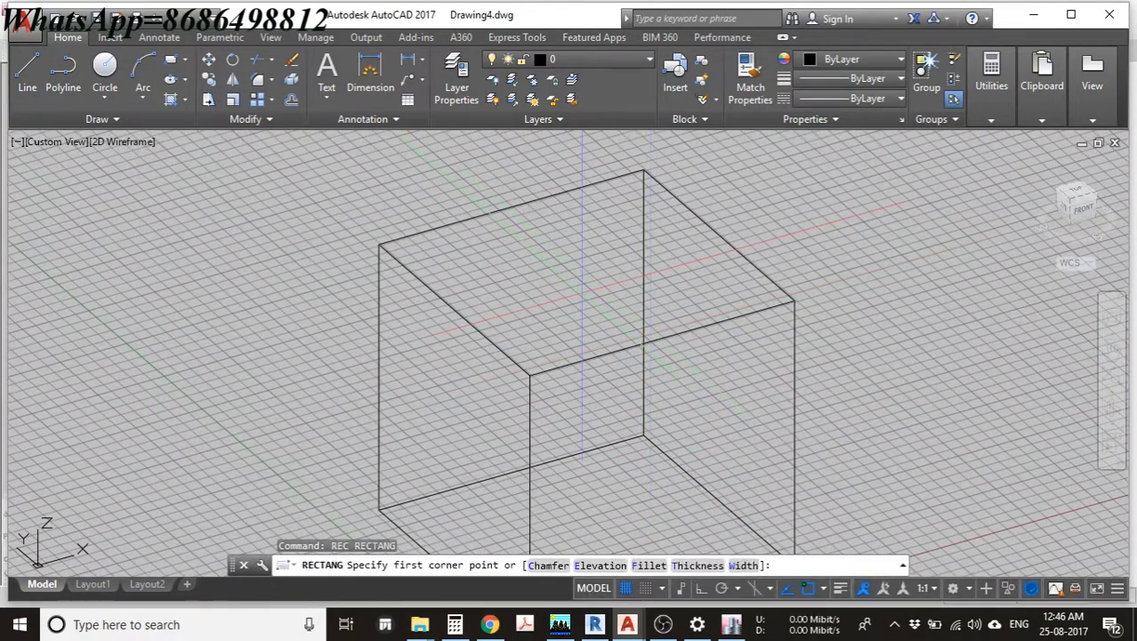
pyautogui.click(379, 244)
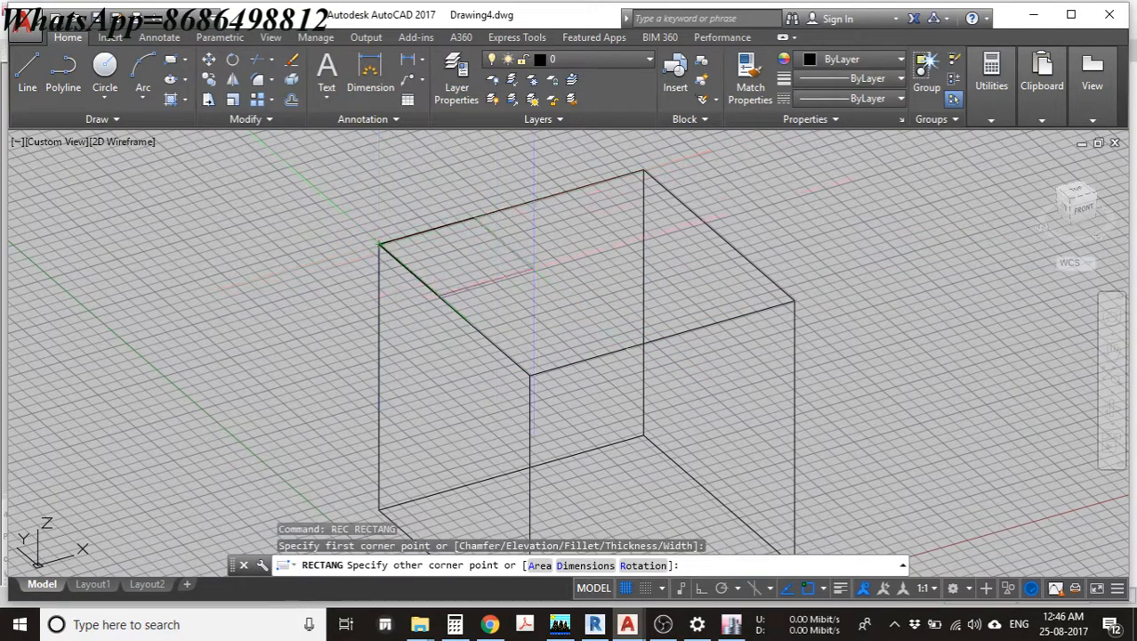
pyautogui.click(794, 300)
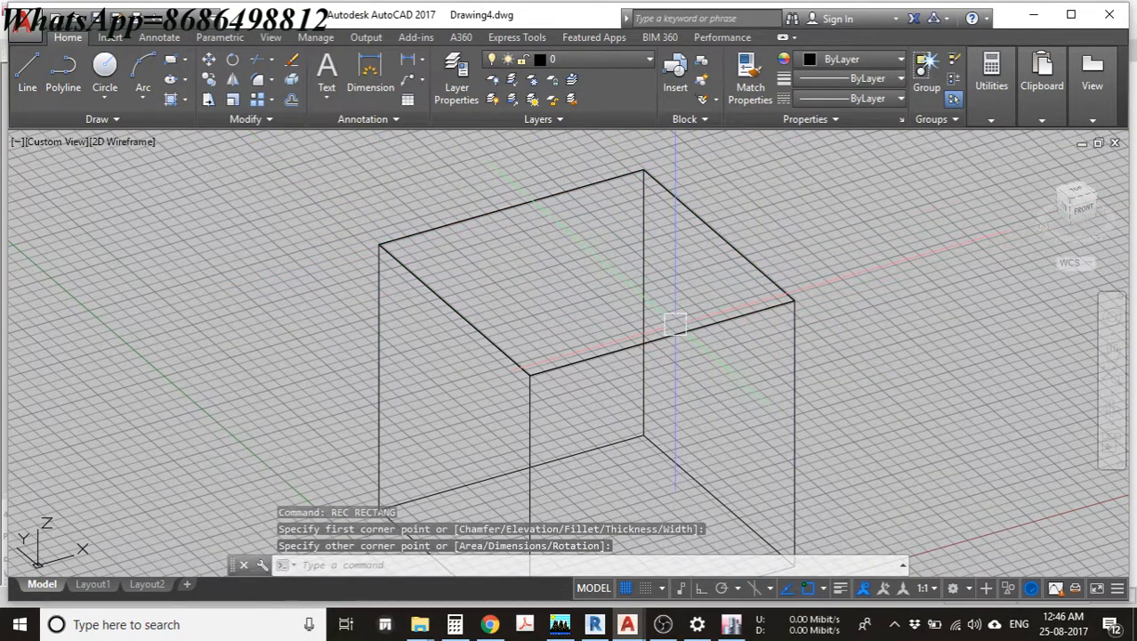
pyautogui.press('Escape')
# - Draw a diagonal line across the cube's left side face, from its upper rear corner to the lower front corner
pyautogui.moveTo(672, 327); pyautogui.dragTo(679, 273, button='middle')
pyautogui.write('l')
pyautogui.press('Return')
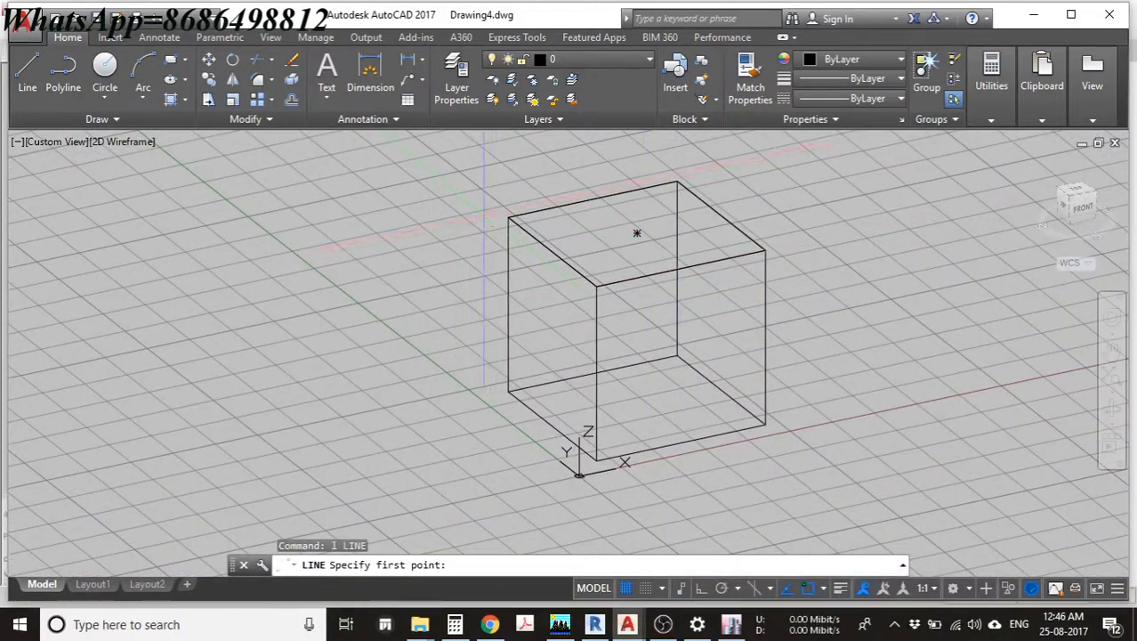
pyautogui.click(508, 216)
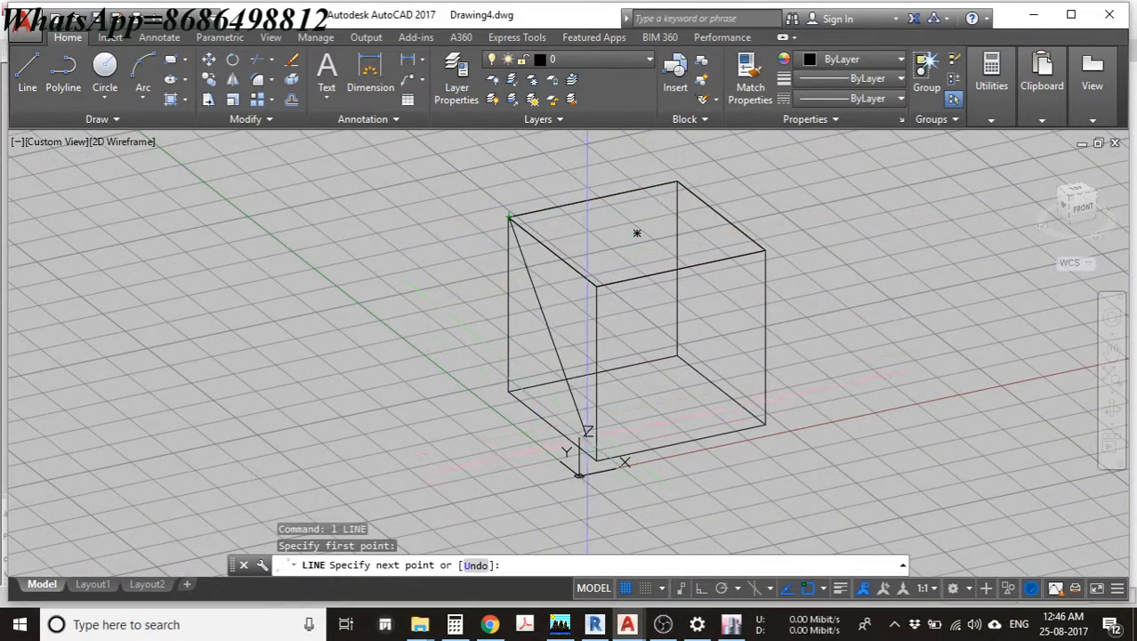
pyautogui.click(596, 461)
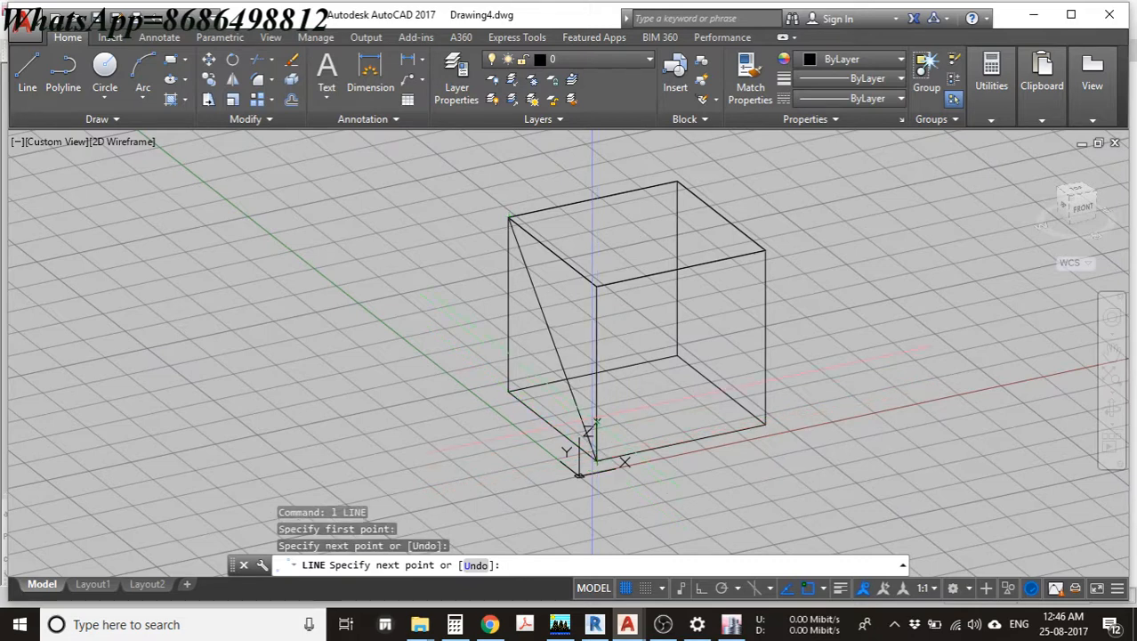
pyautogui.press('Escape')
pyautogui.press('Escape')
# - Examine how the cube's edges are grouped by selecting a base edge, a vertical edge and the top outline
pyautogui.click(561, 432)
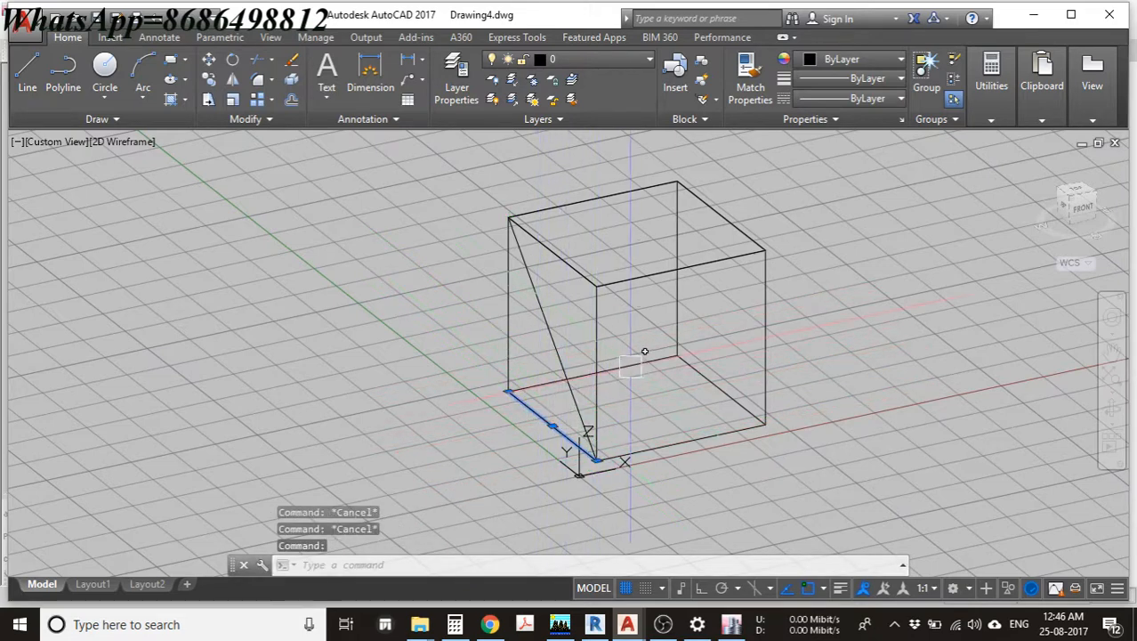
pyautogui.press('Escape')
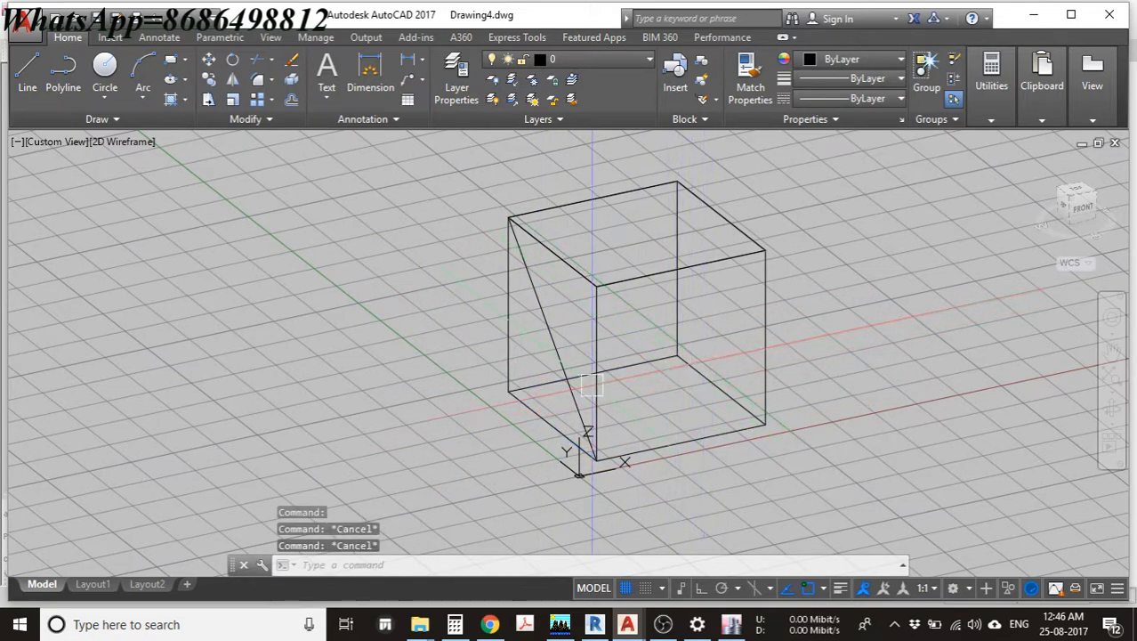
pyautogui.click(767, 342)
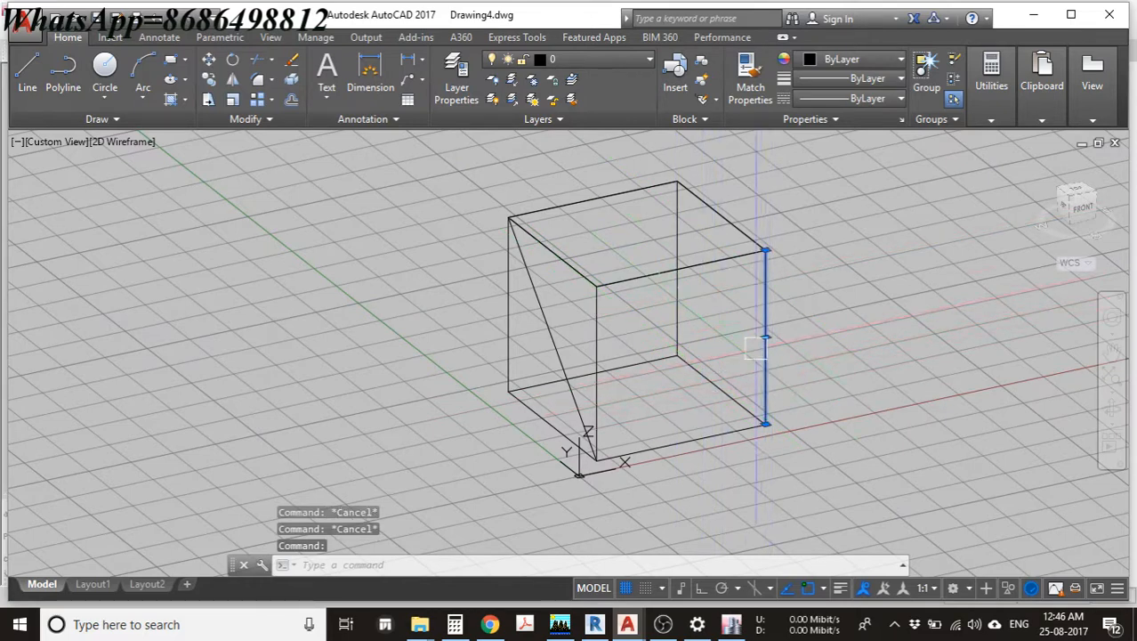
pyautogui.scroll(4, 755, 347)
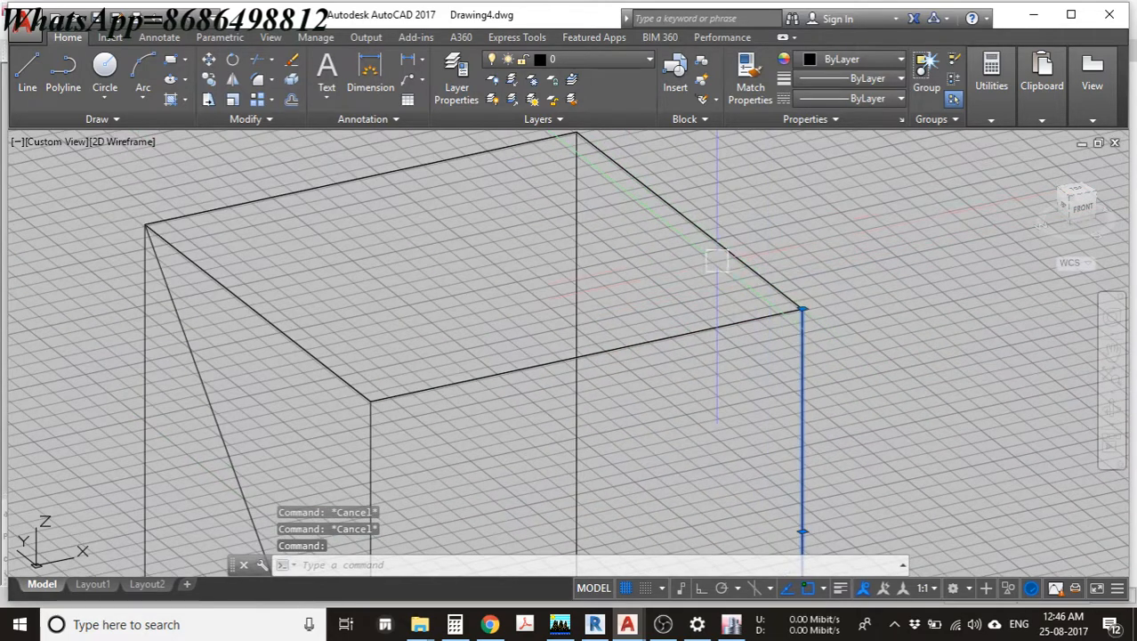
pyautogui.click(718, 251)
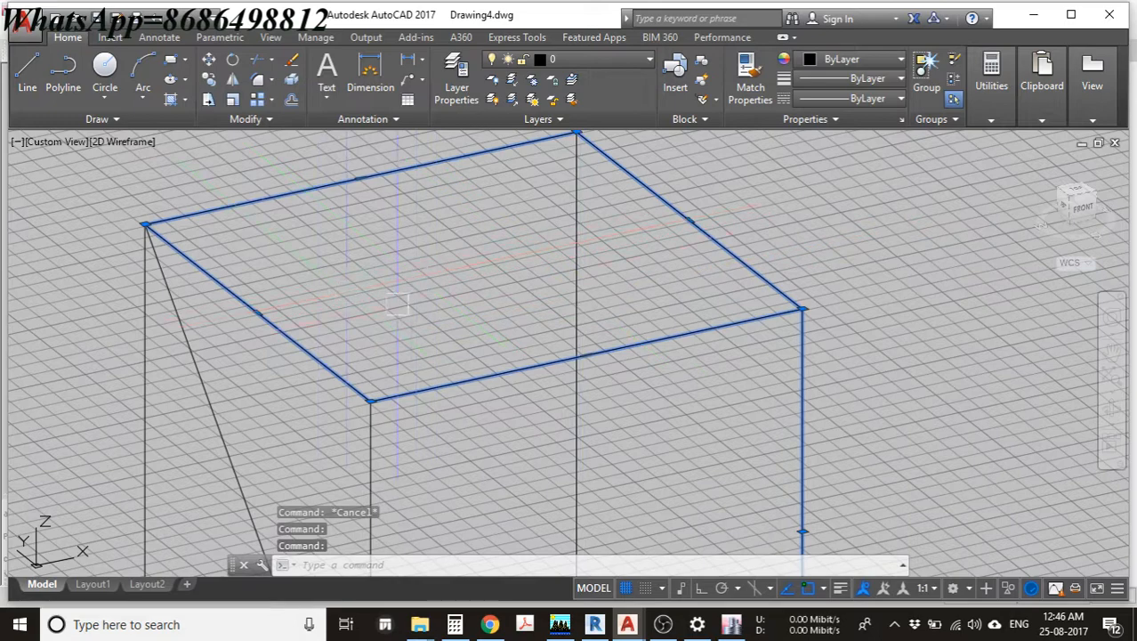
pyautogui.scroll(-2, 398, 304)
pyautogui.press('Escape')
pyautogui.press('Escape')
pyautogui.press('Escape')
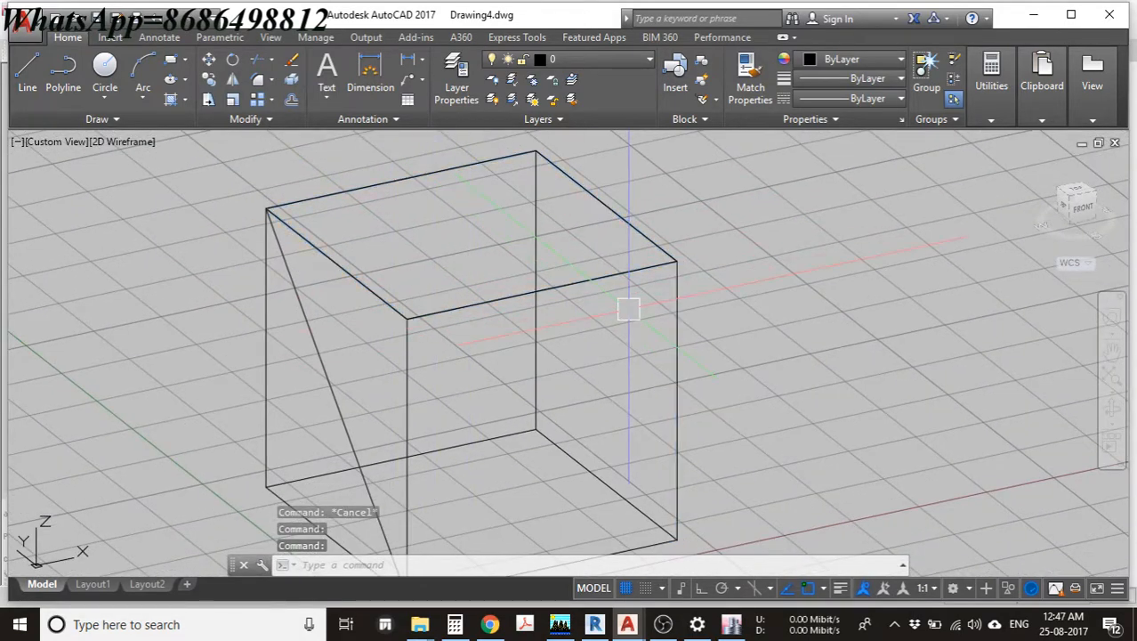
pyautogui.write('rec')
pyautogui.press('Return')
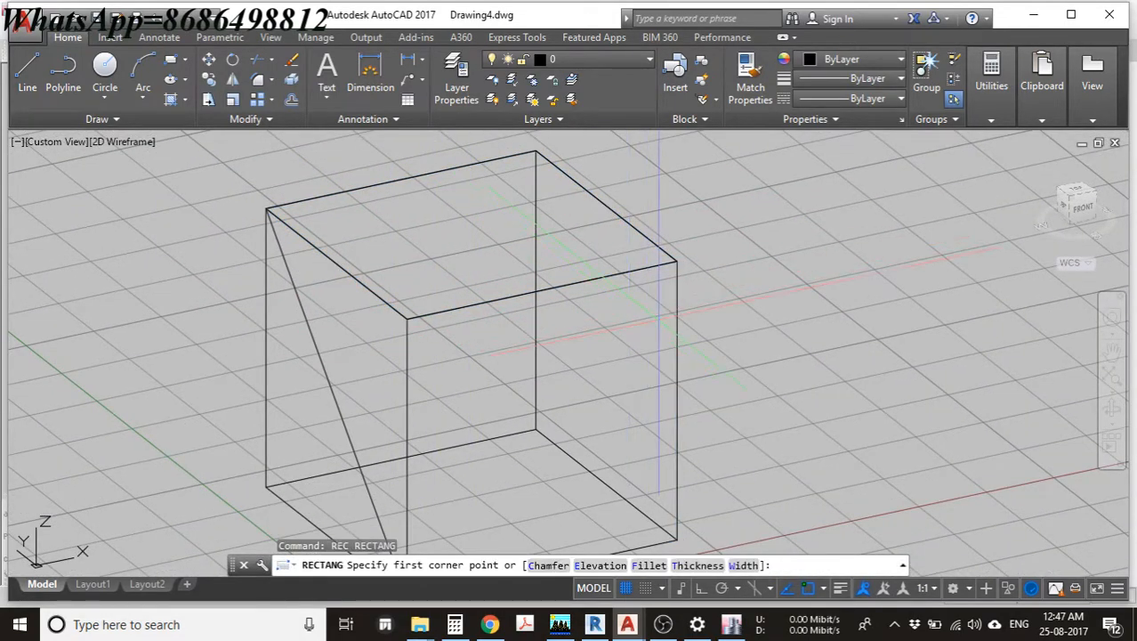
pyautogui.scroll(-3, 685, 285)
pyautogui.press('Escape')
pyautogui.press('Escape')
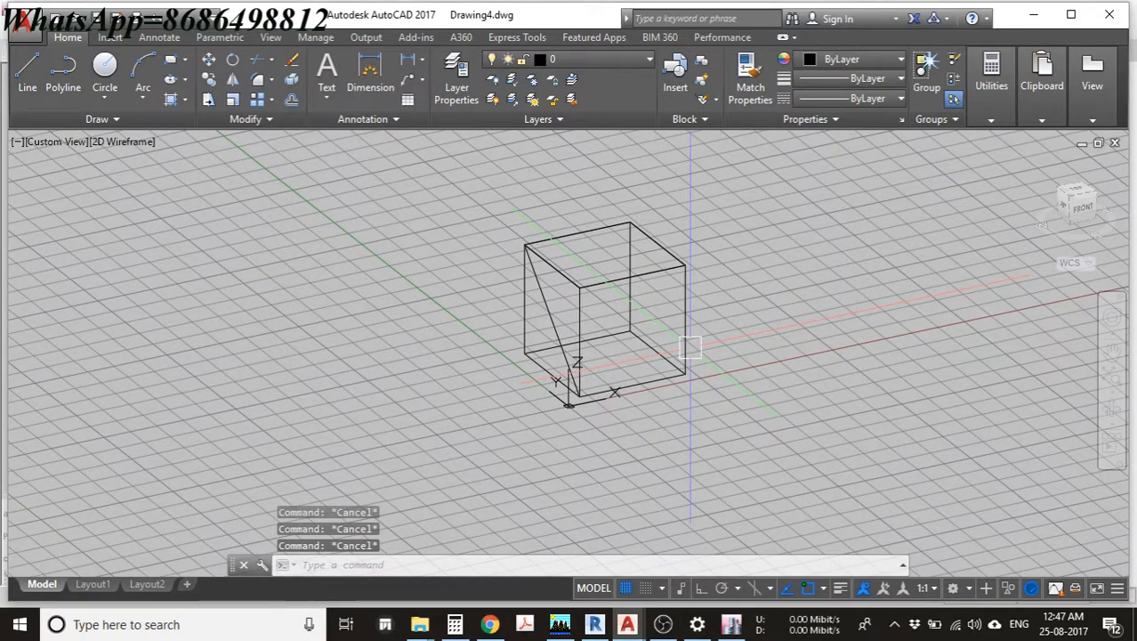
# - Switch to the front view of the cube with the -VIEW command
pyautogui.write('-v')
pyautogui.press('Return')
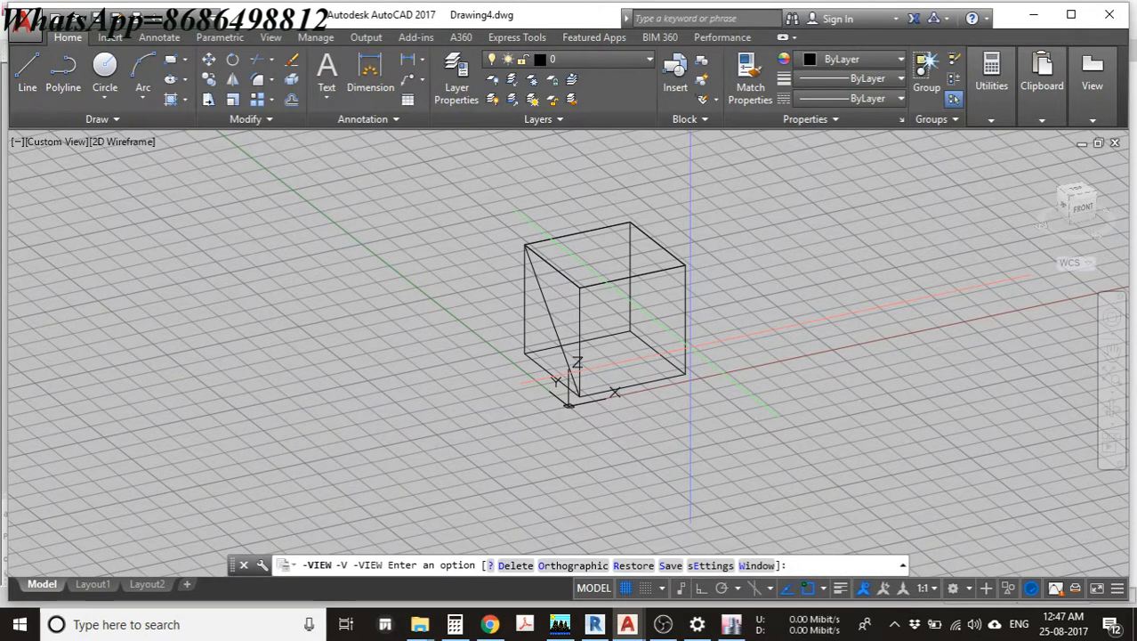
pyautogui.write('f')
pyautogui.press('Return')
pyautogui.scroll(-4, 685, 345)
pyautogui.press('Escape')
pyautogui.press('Escape')
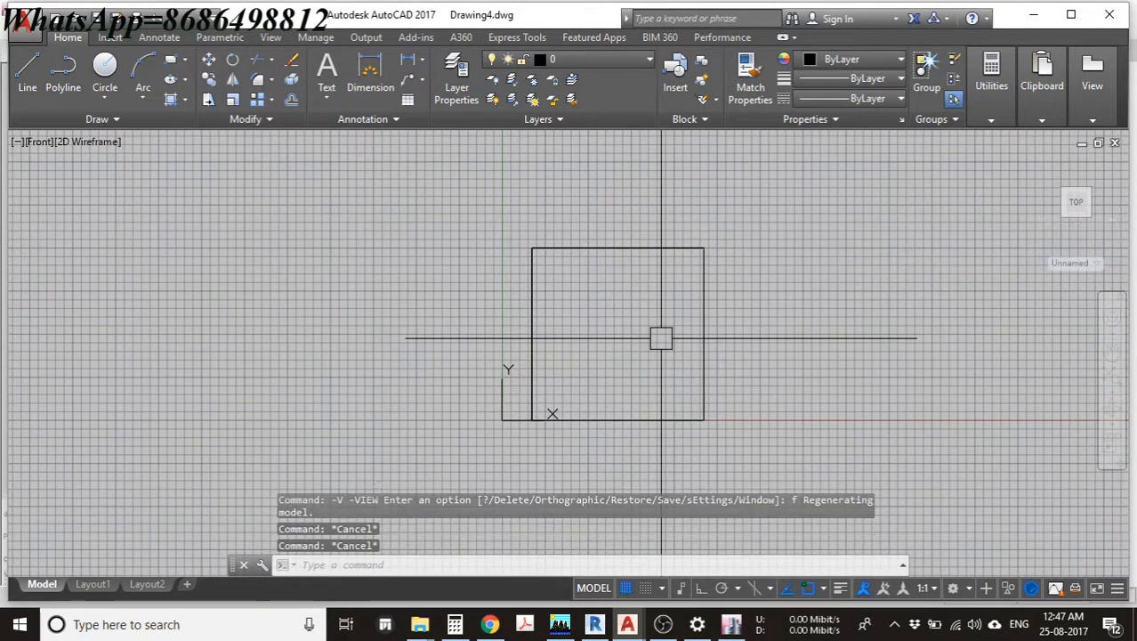
# - Draw a rectangle over the cube's front face, from its upper-left corner to its lower-right corner
pyautogui.write('rec')
pyautogui.press('Return')
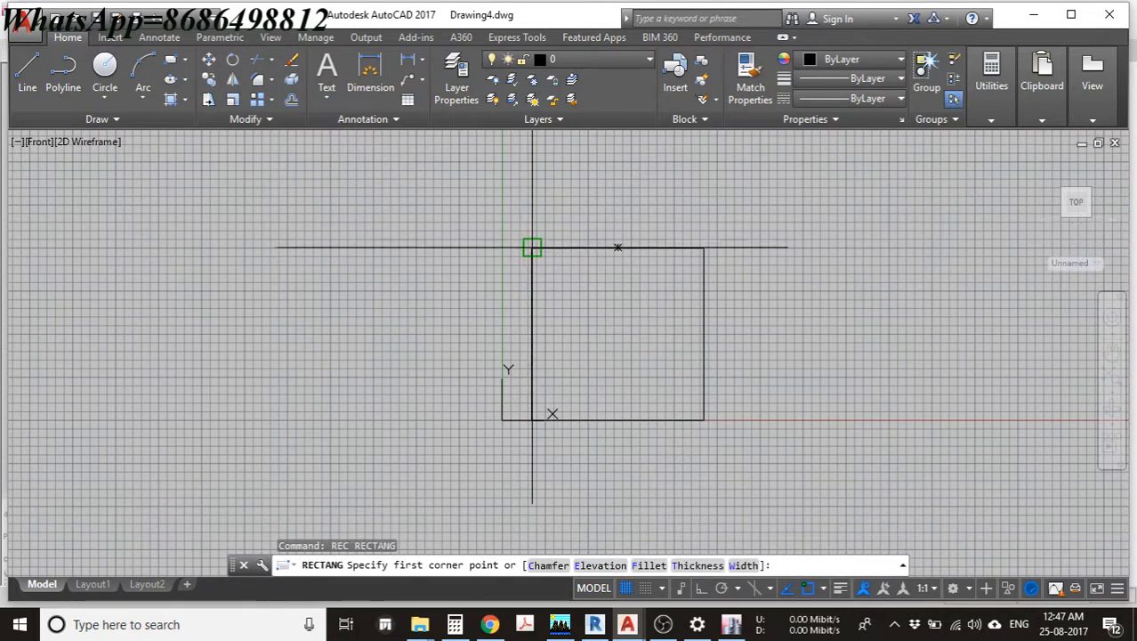
pyautogui.click(532, 247)
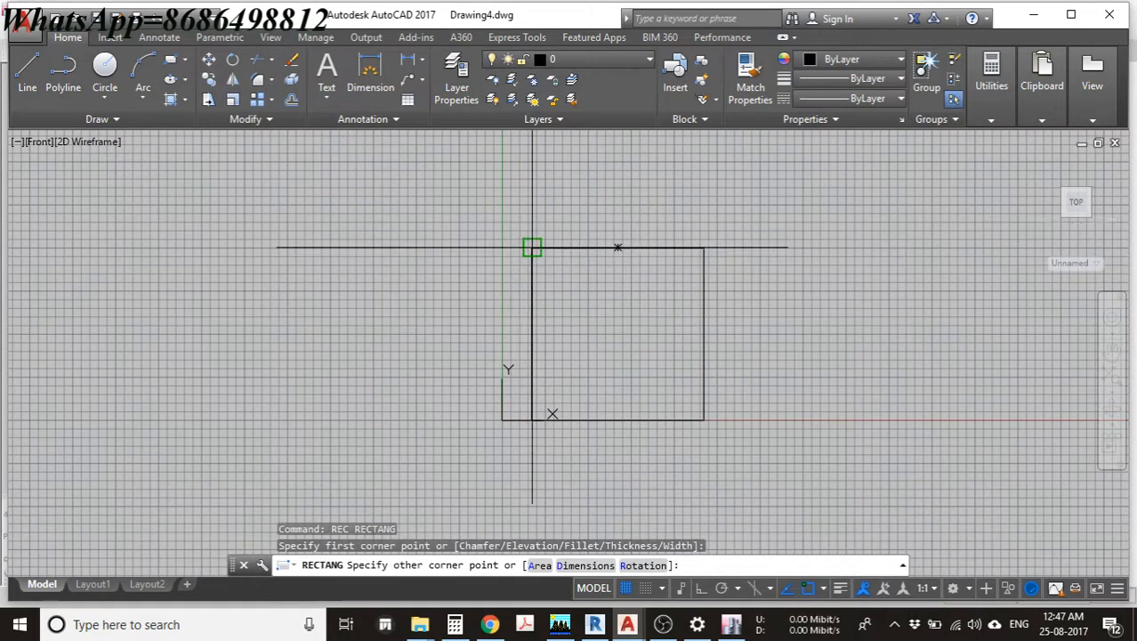
pyautogui.click(704, 419)
pyautogui.moveTo(731, 398); pyautogui.dragTo(706, 384, button='middle')
pyautogui.press('Escape')
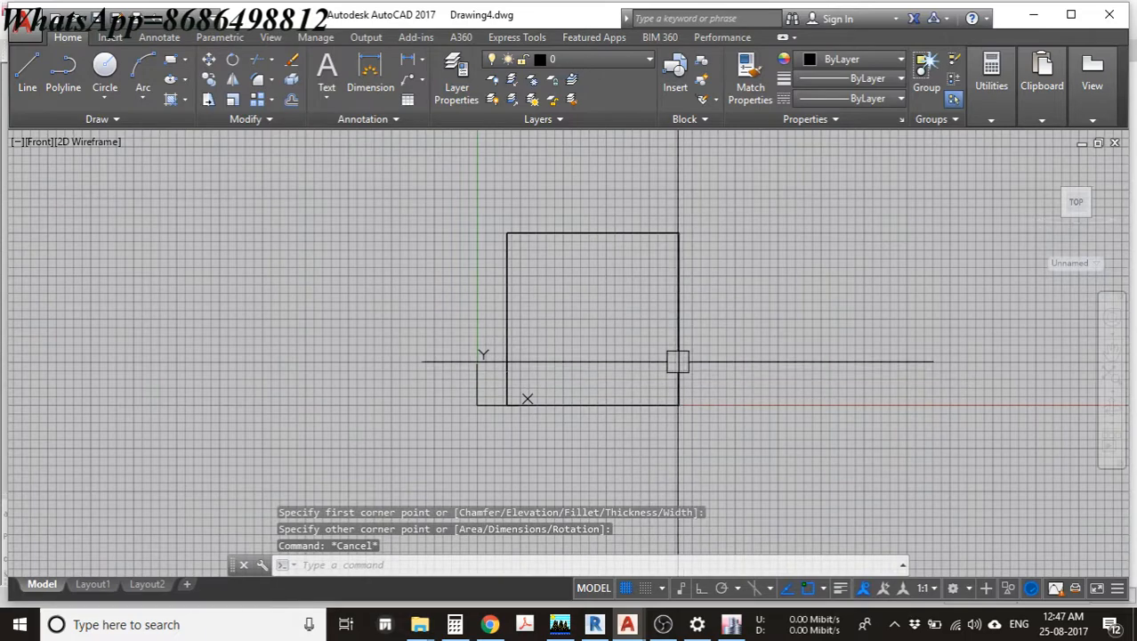
# - Switch to the top view with -VIEW and orbit to an angled 3D view of the whole cube
pyautogui.write('-v')
pyautogui.press('Return')
pyautogui.write('t')
pyautogui.press('Return')
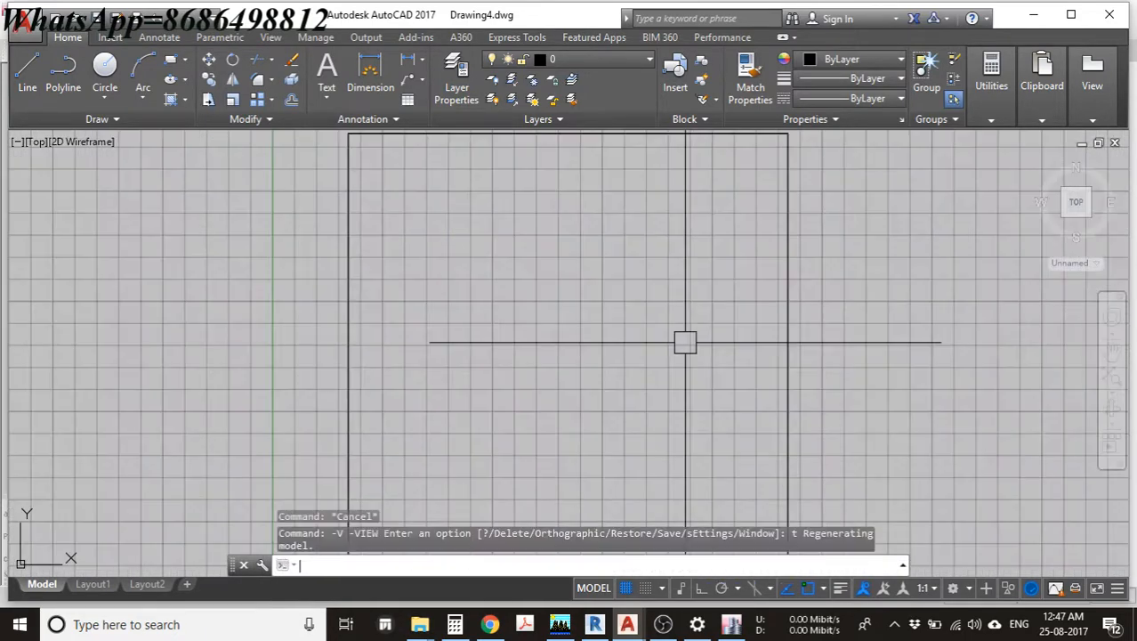
pyautogui.scroll(-5, 627, 354)
pyautogui.keyDown('shift'); pyautogui.moveTo(626, 354); pyautogui.dragTo(574, 280, button='middle'); pyautogui.keyUp('shift')
pyautogui.scroll(2, 574, 280)
pyautogui.press('Escape')
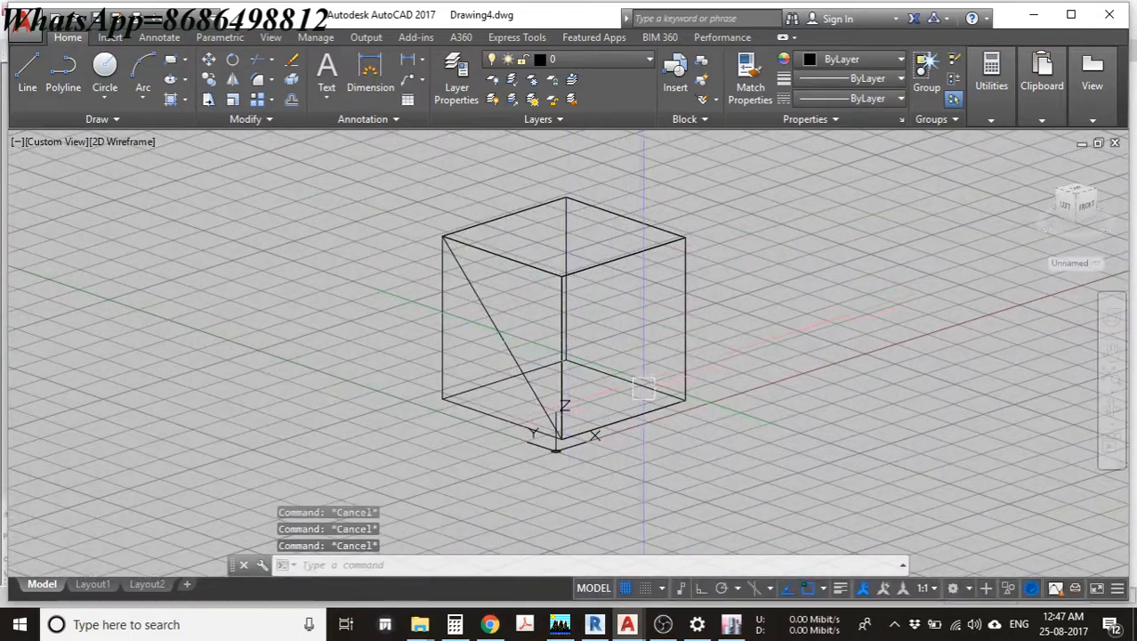
# - Erase the right, rear and left edges of the cube's base, keeping the front rectangle
pyautogui.keyDown('shift'); pyautogui.moveTo(643, 389); pyautogui.dragTo(743, 398, button='middle'); pyautogui.keyUp('shift')
pyautogui.scroll(4, 650, 405)
pyautogui.click(666, 411)
pyautogui.press('Escape')
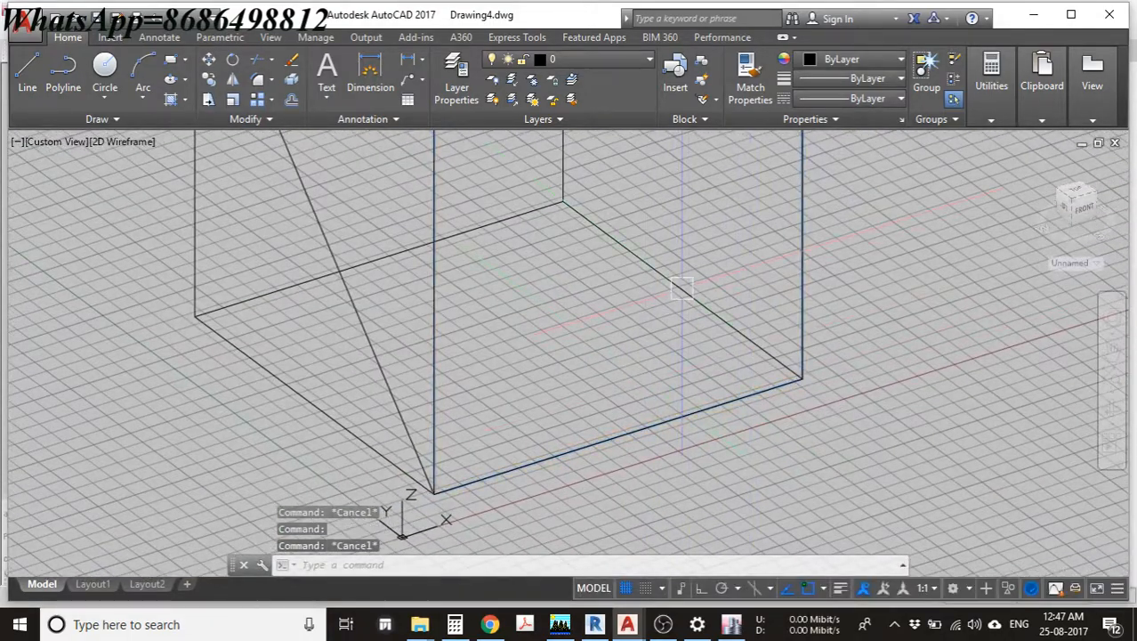
pyautogui.click(681, 287)
pyautogui.write('e')
pyautogui.press('Return')
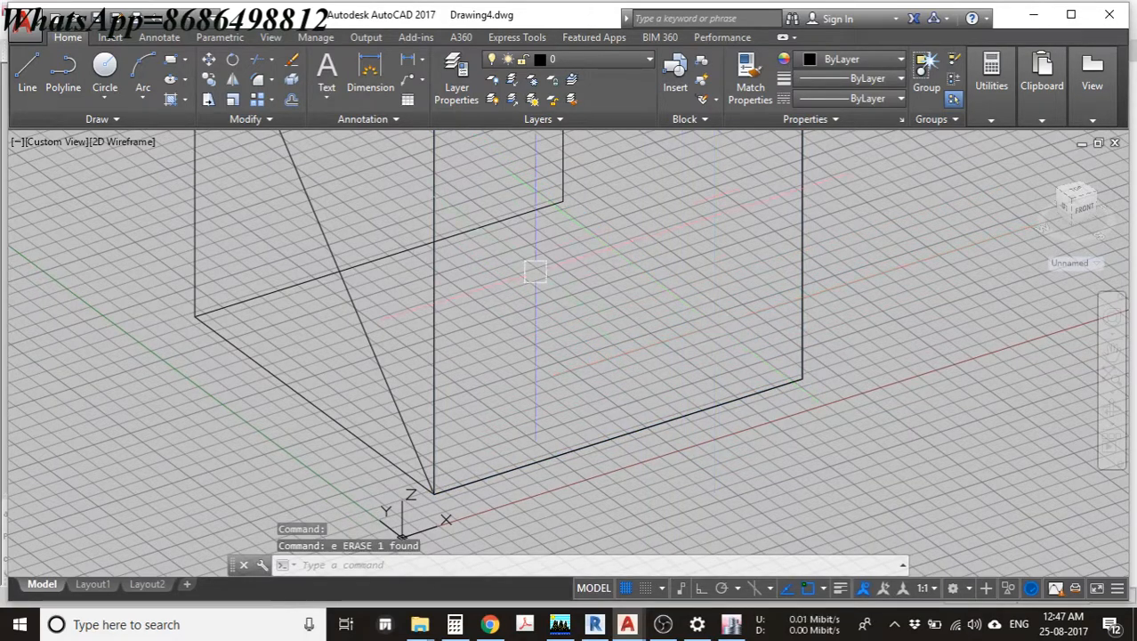
pyautogui.click(493, 225)
pyautogui.write('E')
pyautogui.press('Return')
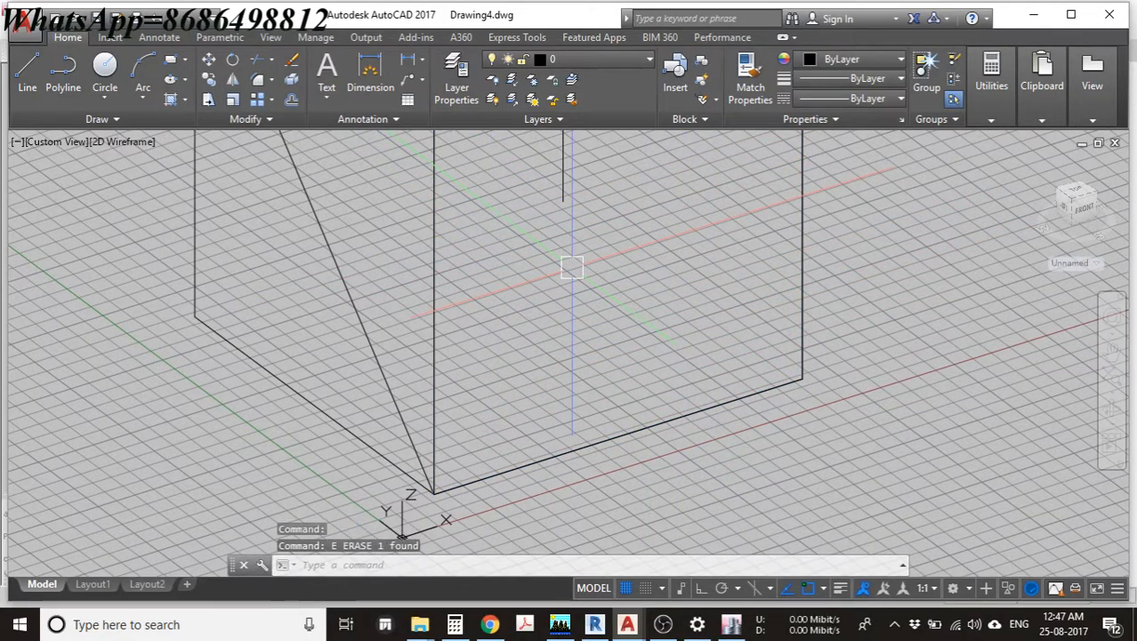
pyautogui.click(303, 390)
pyautogui.write('E')
pyautogui.press('Return')
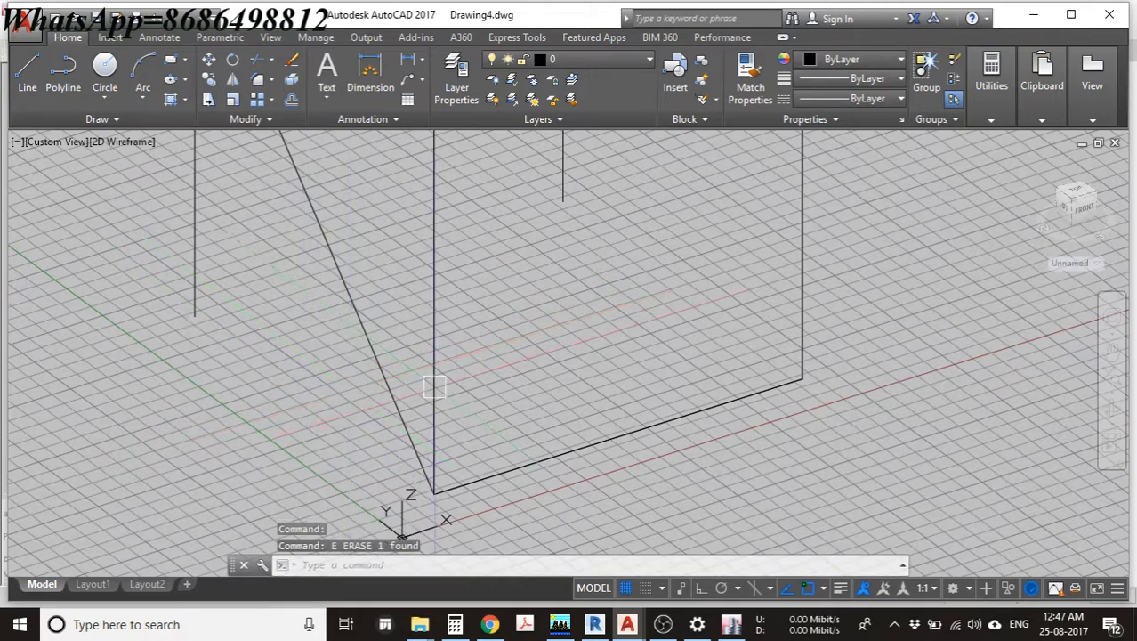
pyautogui.click(584, 444)
pyautogui.press('Escape')
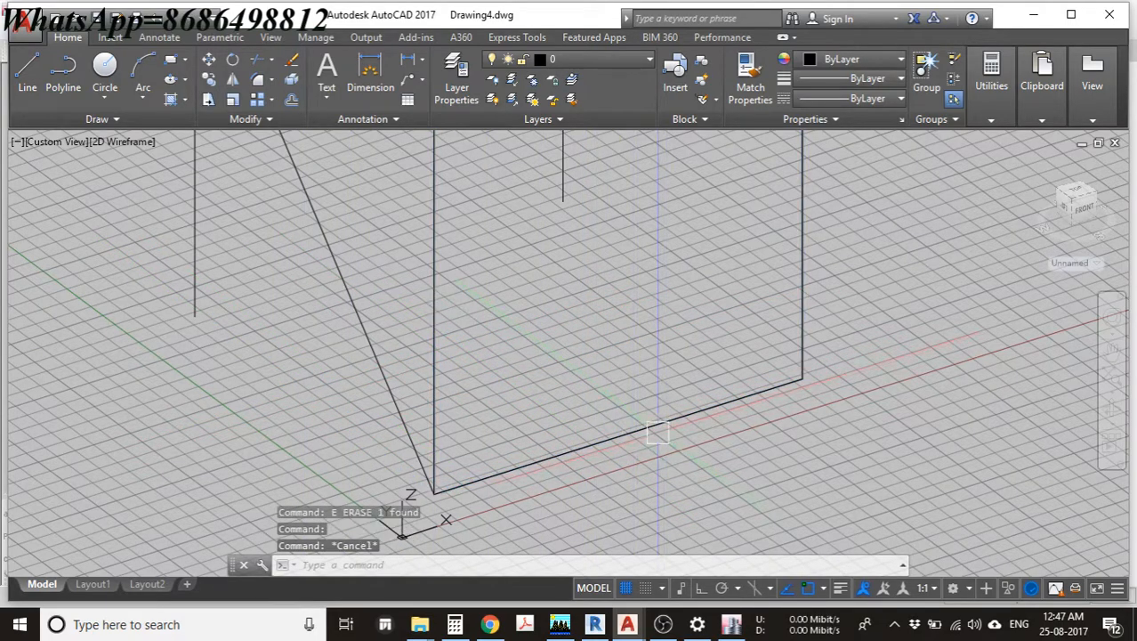
pyautogui.scroll(-4, 660, 445)
pyautogui.scroll(3, 659, 462)
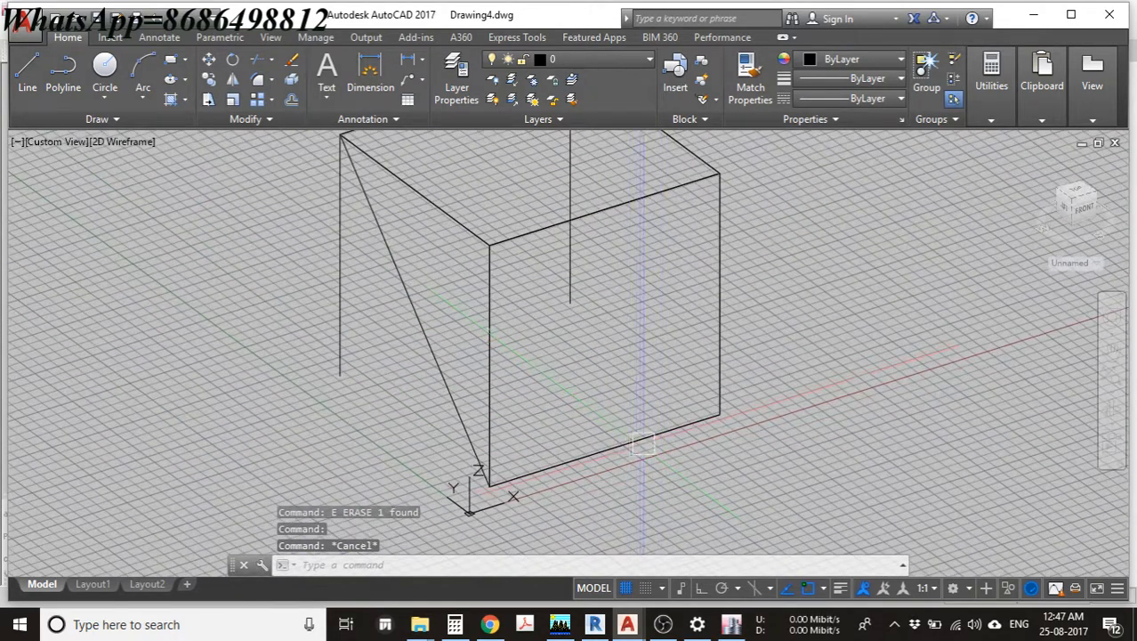
pyautogui.scroll(2, 643, 443)
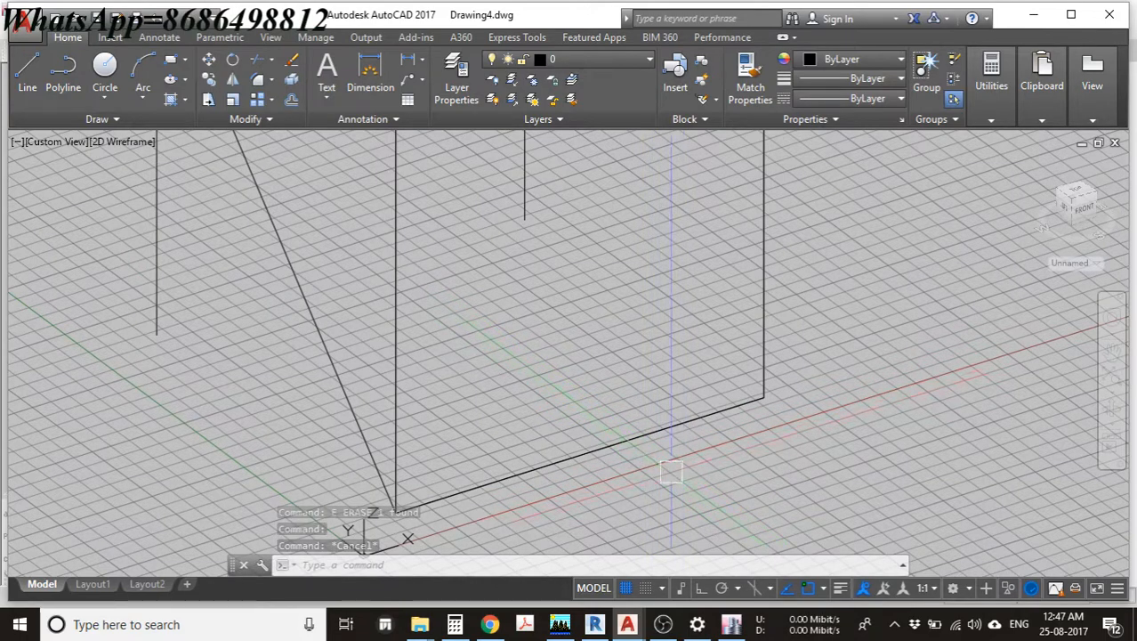
pyautogui.scroll(-5, 645, 459)
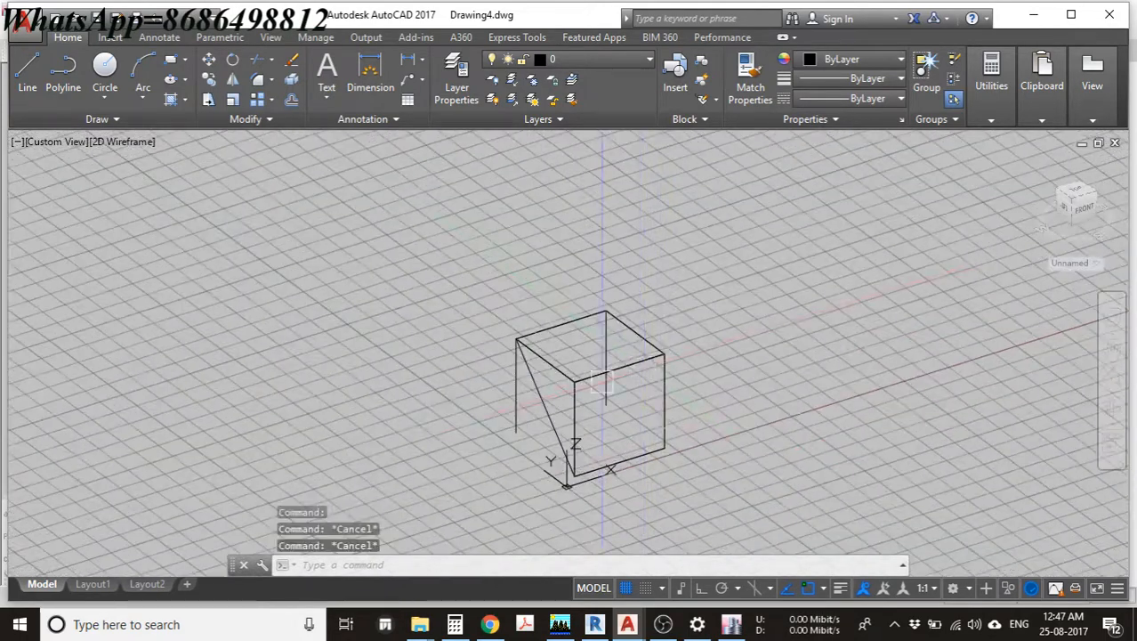
pyautogui.scroll(2, 605, 374)
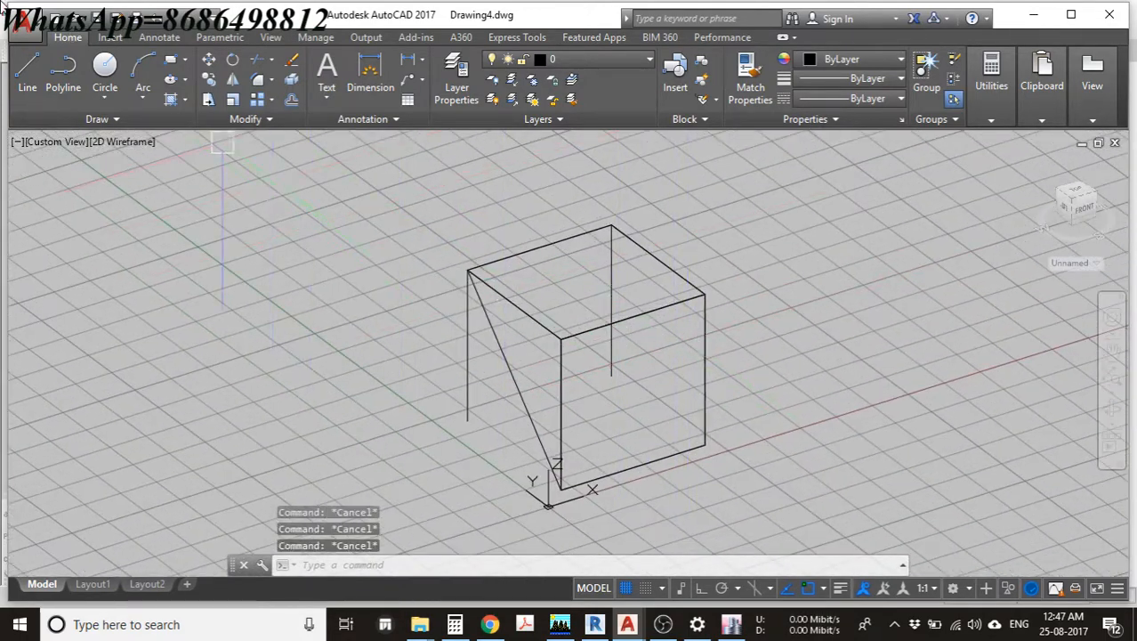
# - Save the drawing to the Desktop as an AutoCAD 2013 DXF named etabs, replacing the existing file
pyautogui.click(26, 26)
pyautogui.click(71, 226)
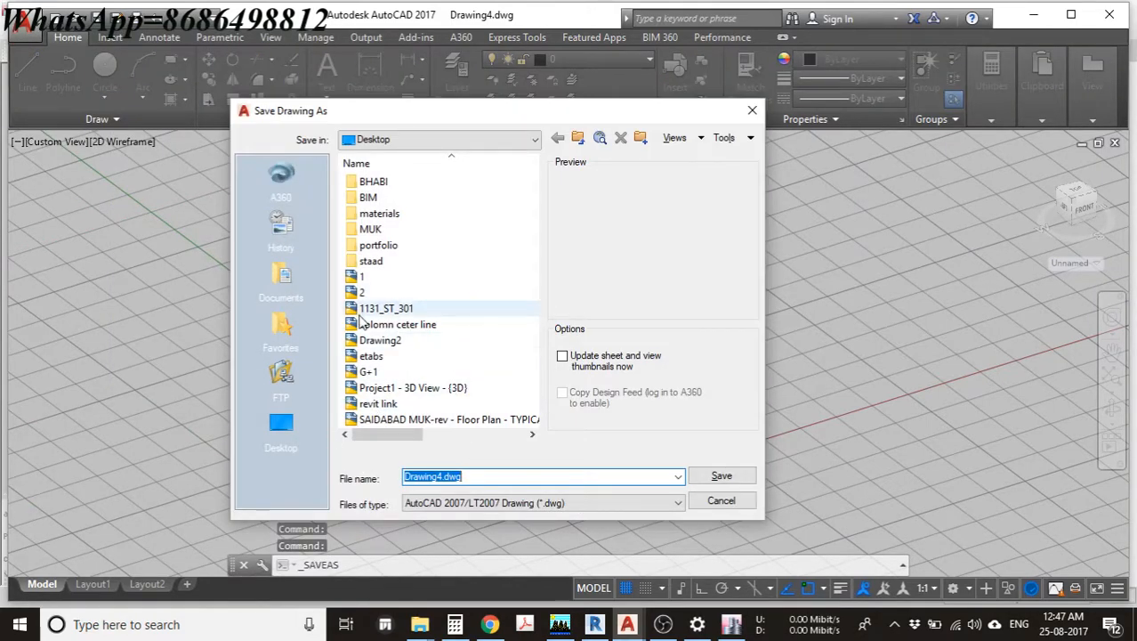
pyautogui.click(591, 503)
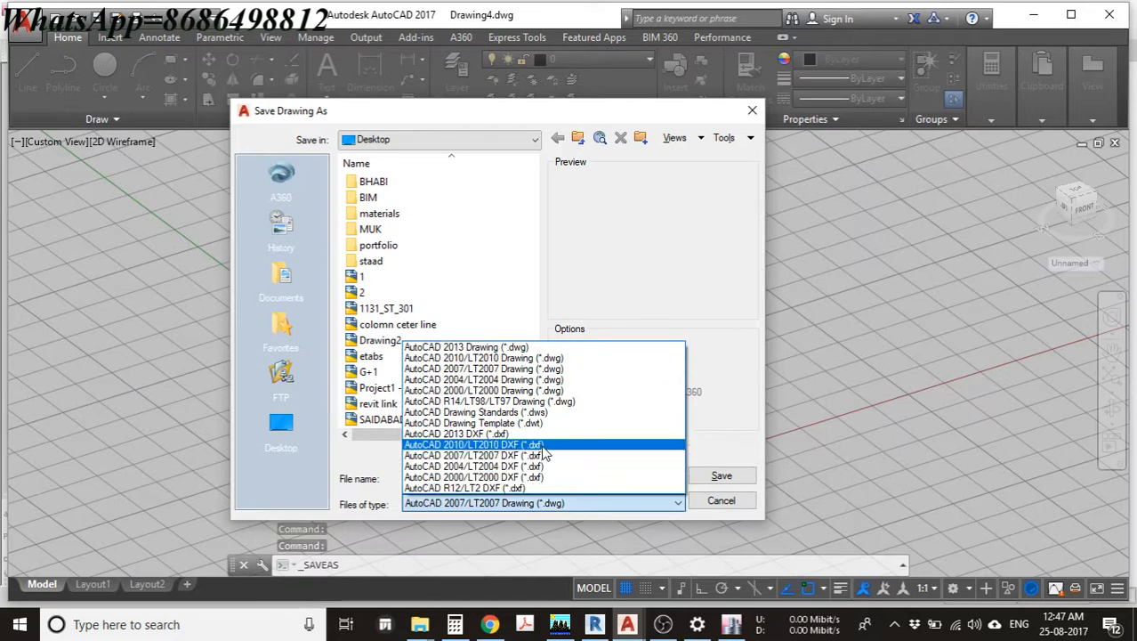
pyautogui.click(494, 434)
pyautogui.click(383, 281)
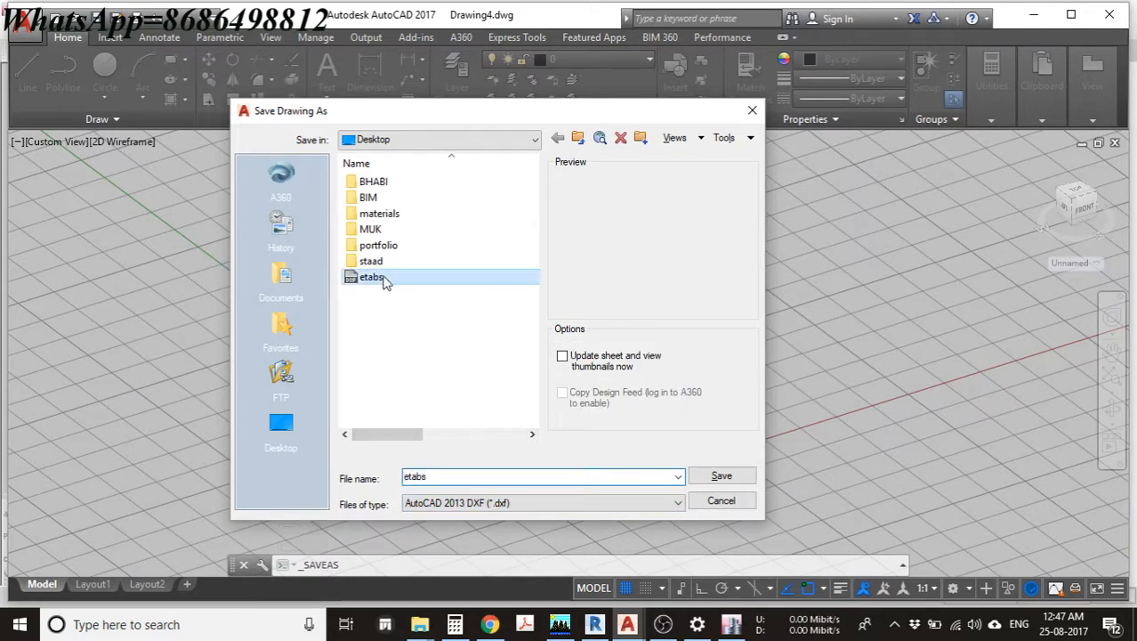
pyautogui.click(720, 475)
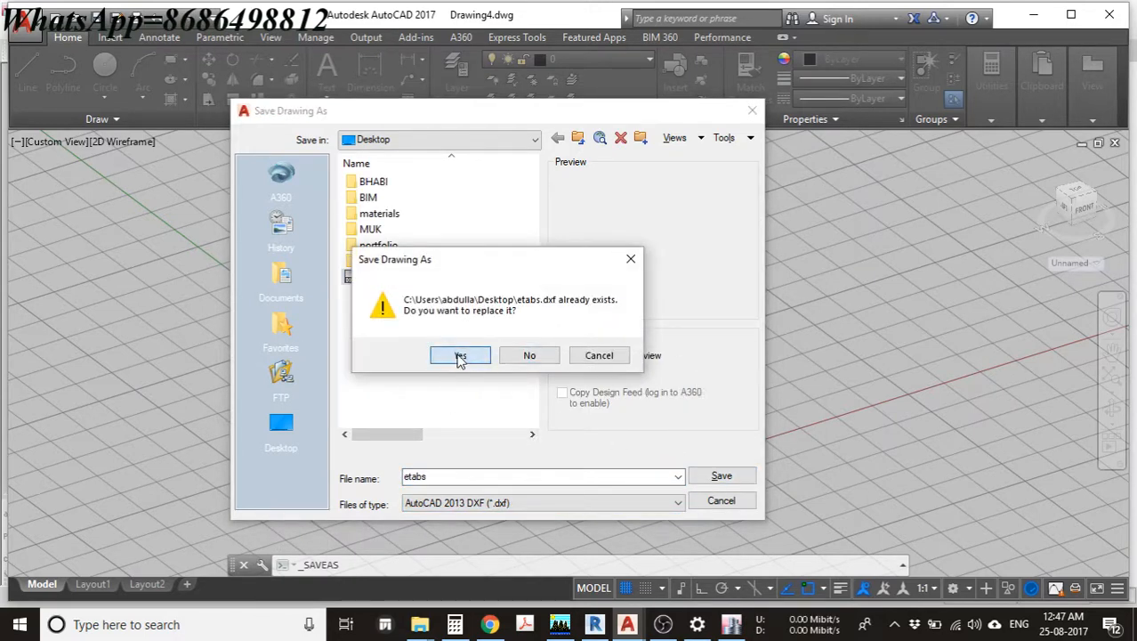
pyautogui.click(460, 356)
# - Switch to ETABS and create a blank model using the built-in settings with Metric SI units and Indian codes
pyautogui.scroll(5, 664, 337)
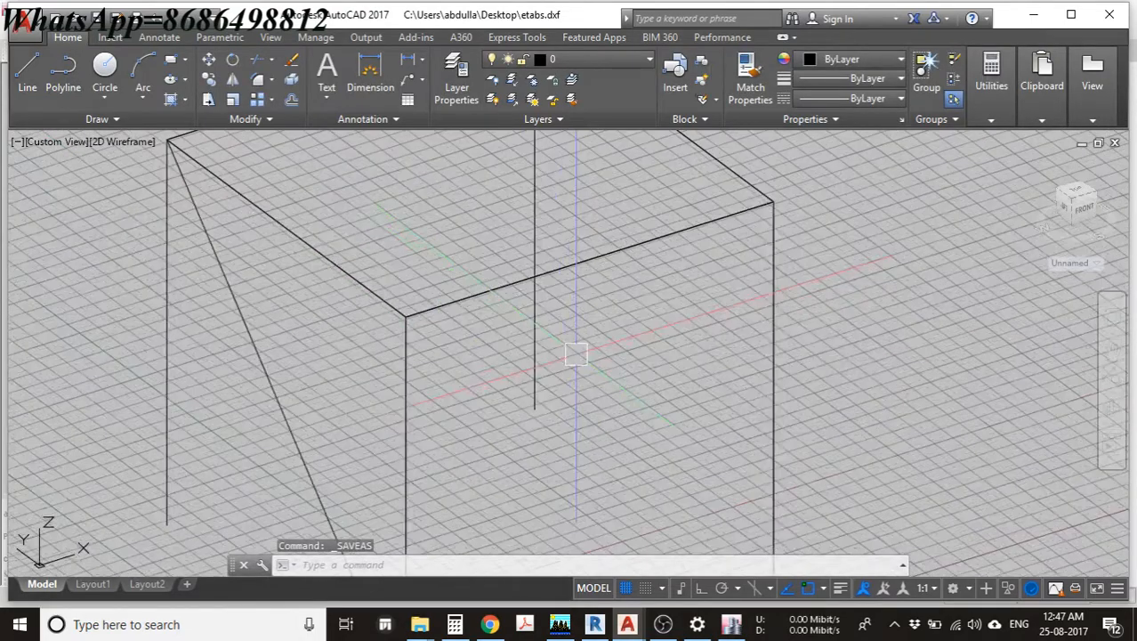
pyautogui.scroll(-2, 576, 354)
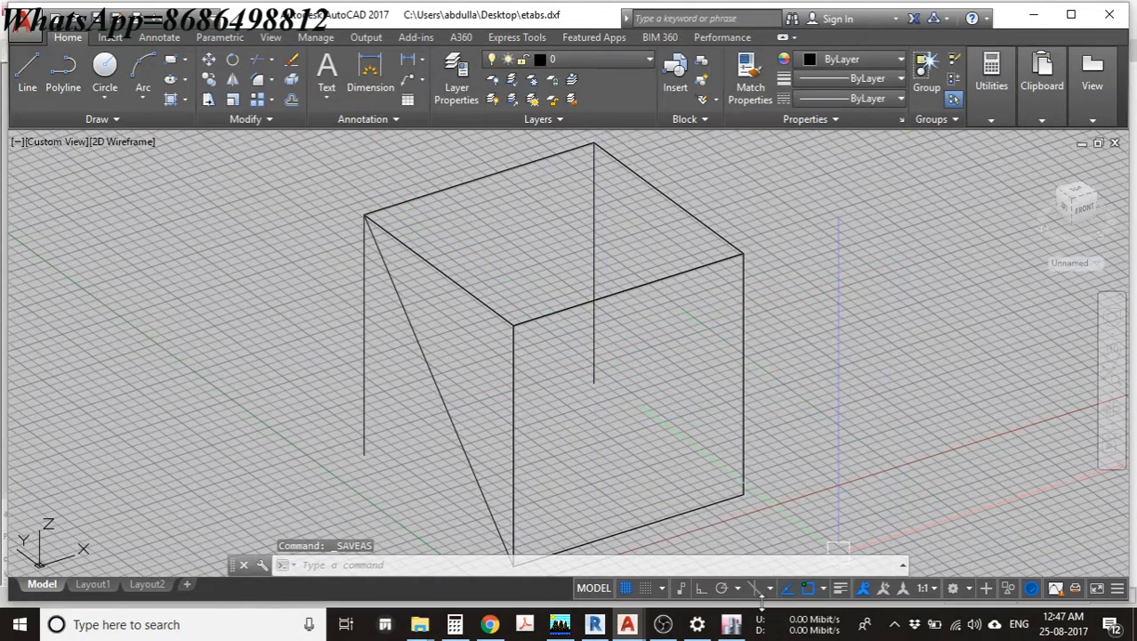
pyautogui.click(731, 625)
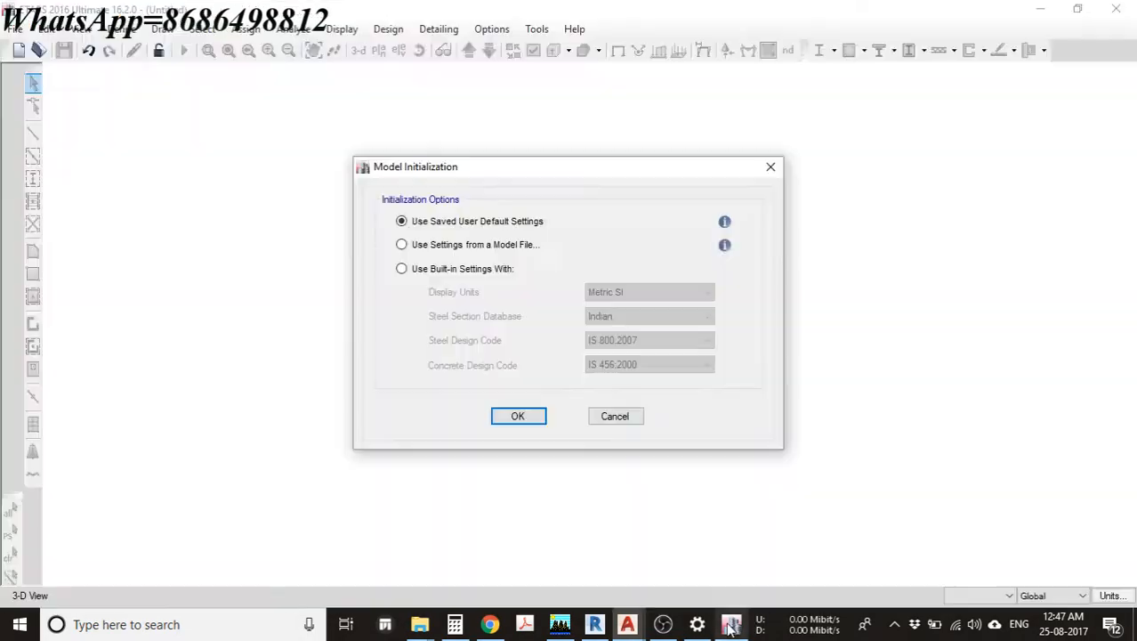
pyautogui.click(439, 272)
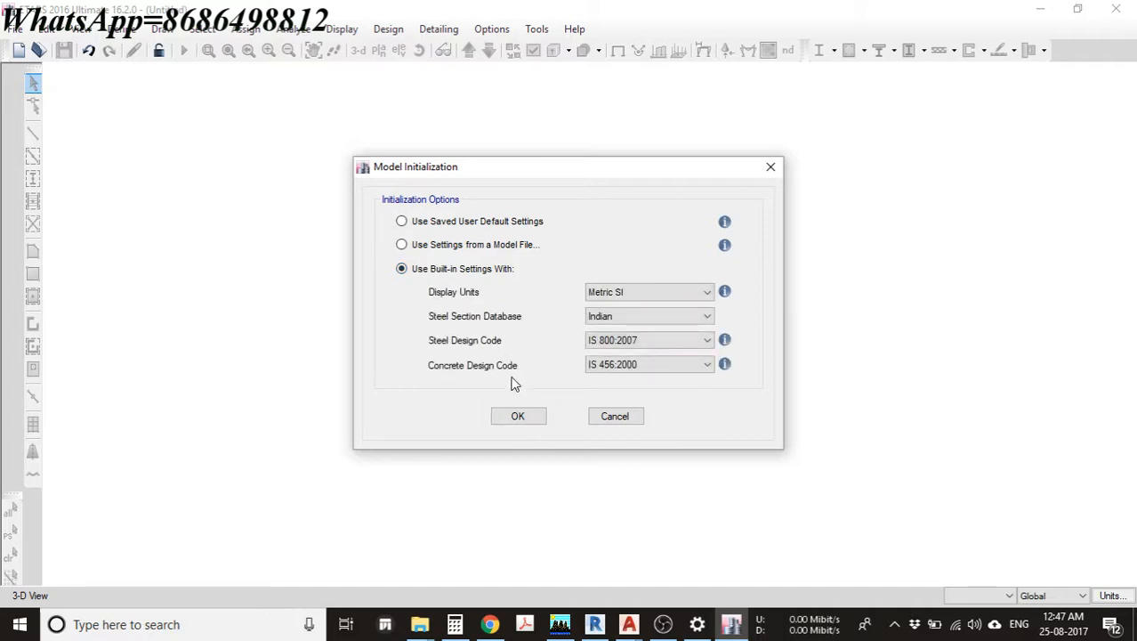
pyautogui.click(517, 416)
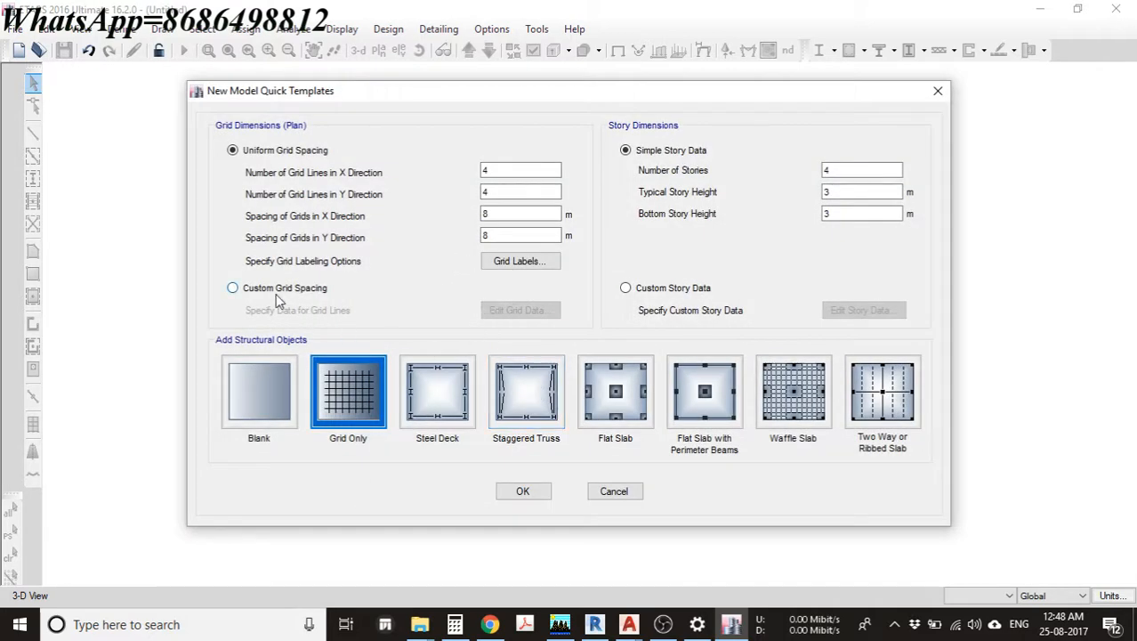
pyautogui.click(288, 399)
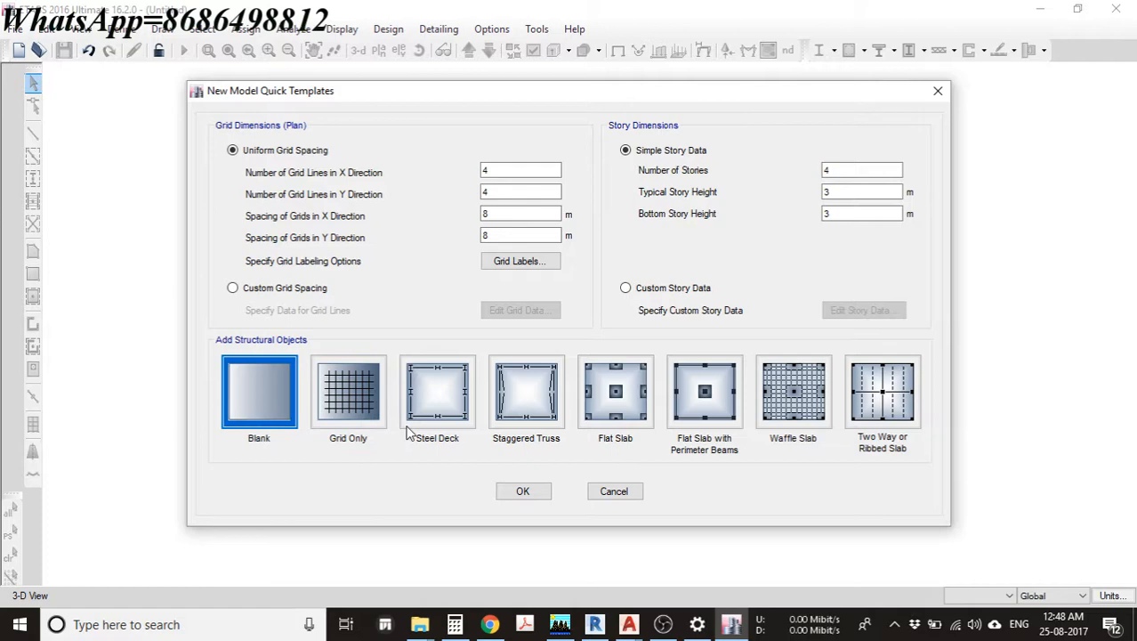
pyautogui.click(525, 491)
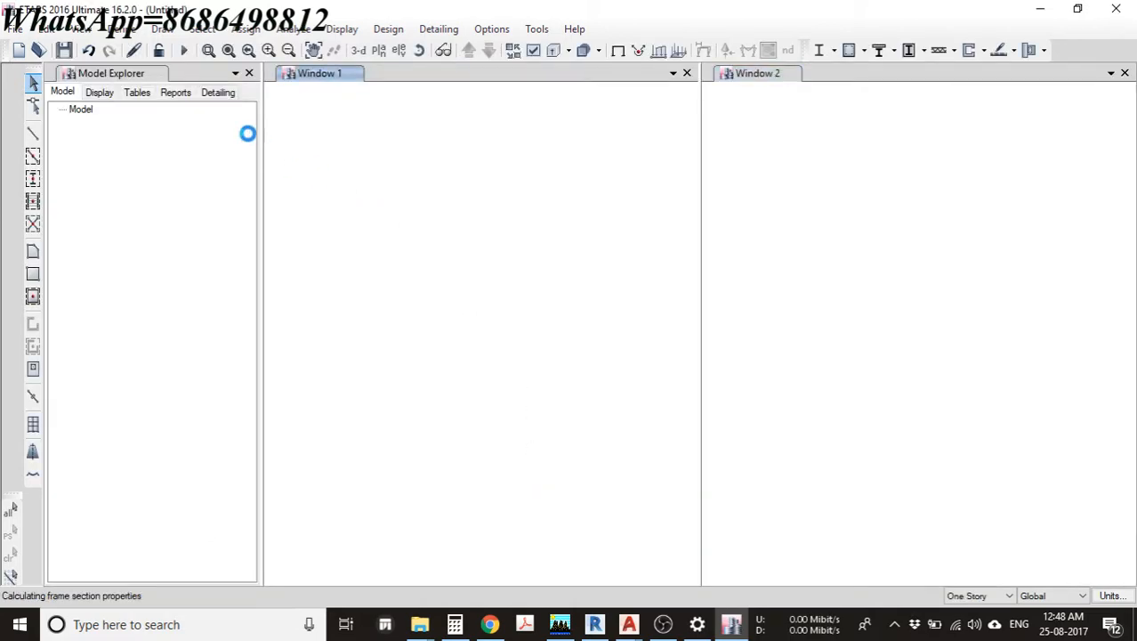
pyautogui.click(125, 29)
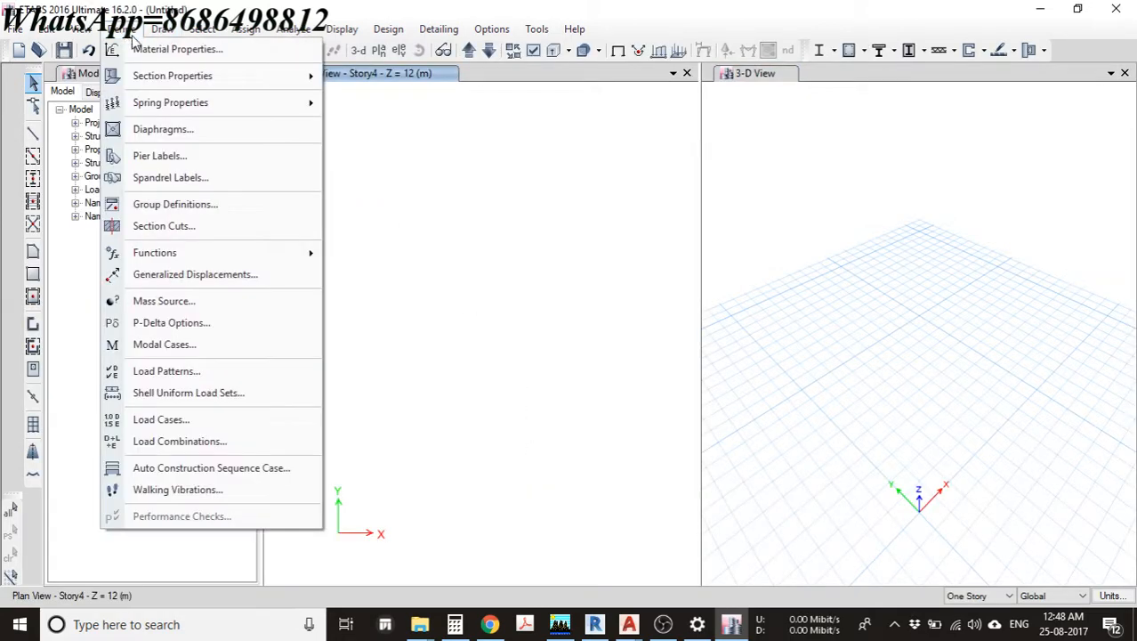
pyautogui.moveTo(150, 78)
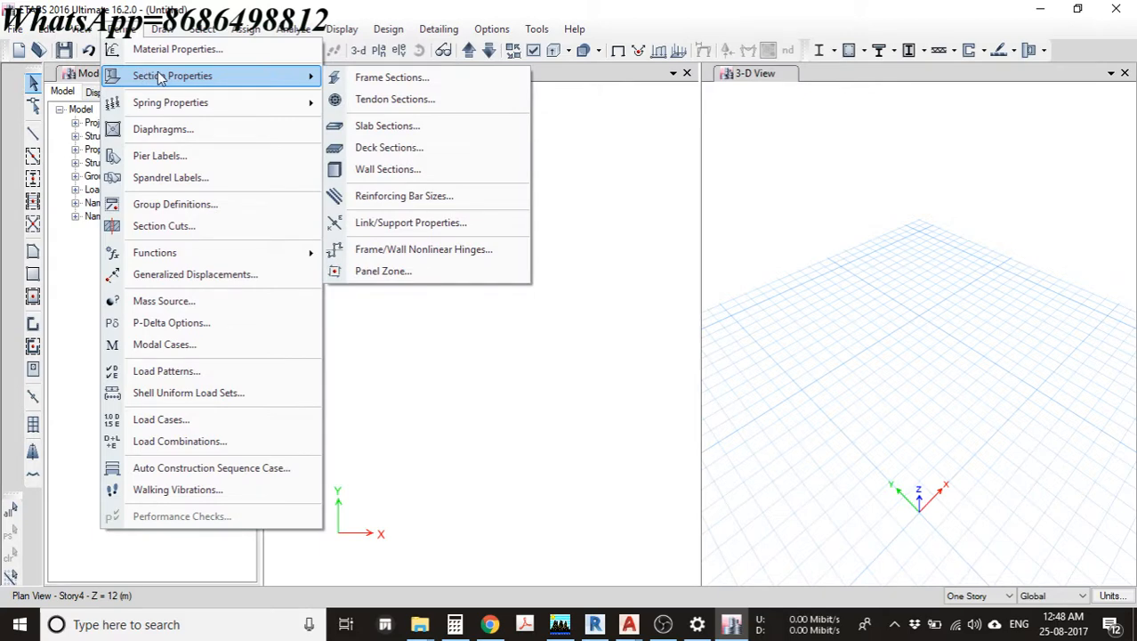
pyautogui.click(125, 29)
# - Start importing a DXF file of a 3D model and select the etabs file on the Desktop
pyautogui.click(16, 29)
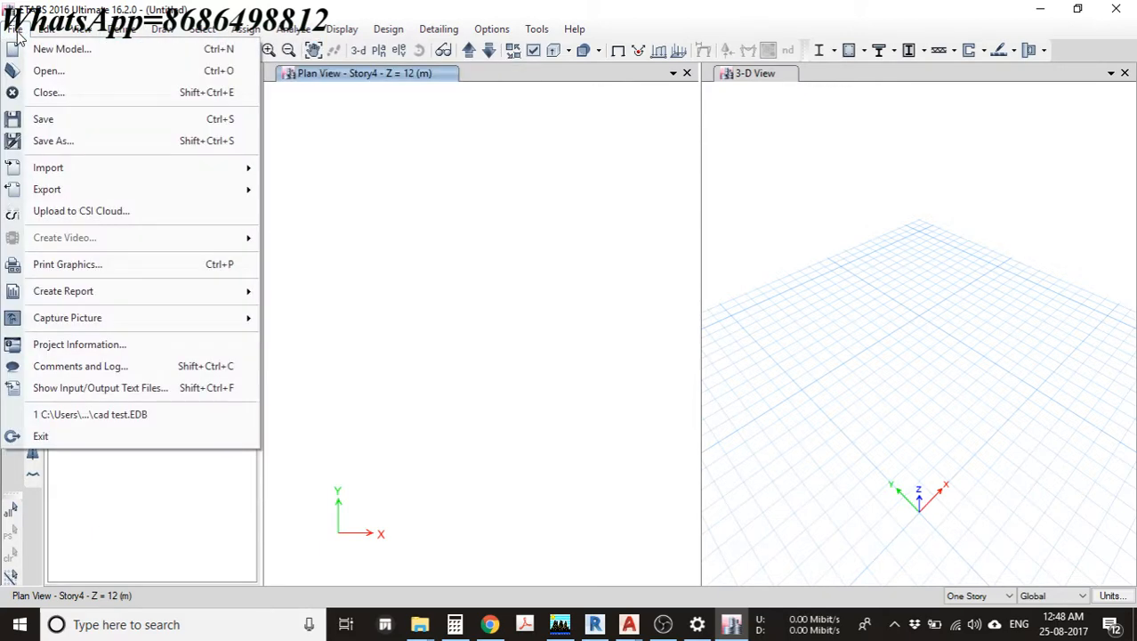
pyautogui.moveTo(76, 176)
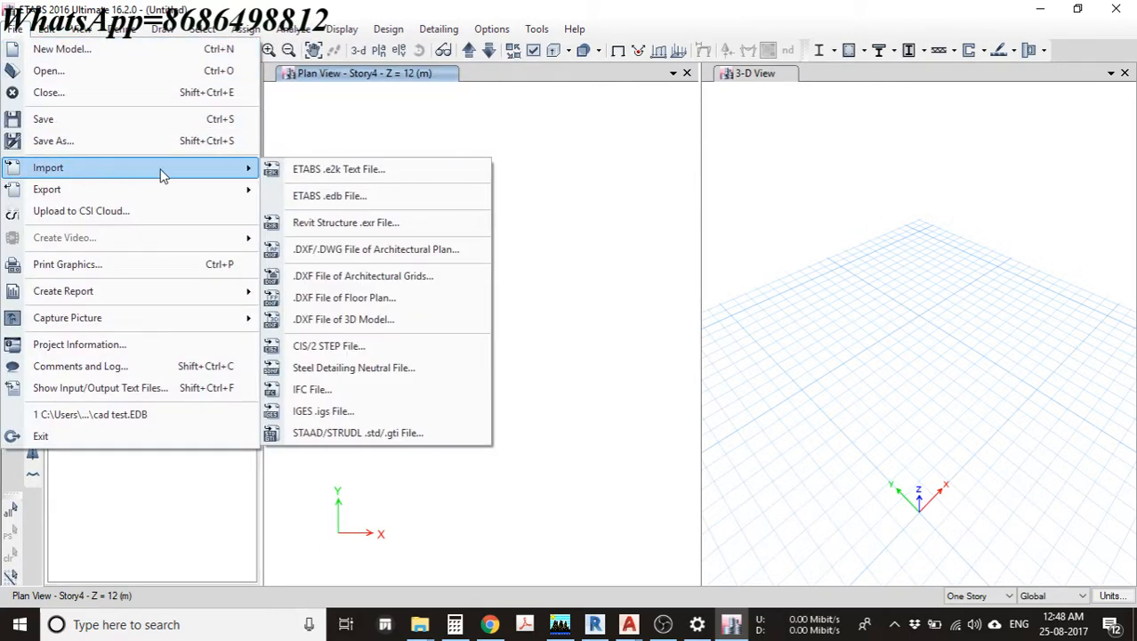
pyautogui.click(339, 328)
pyautogui.click(818, 147)
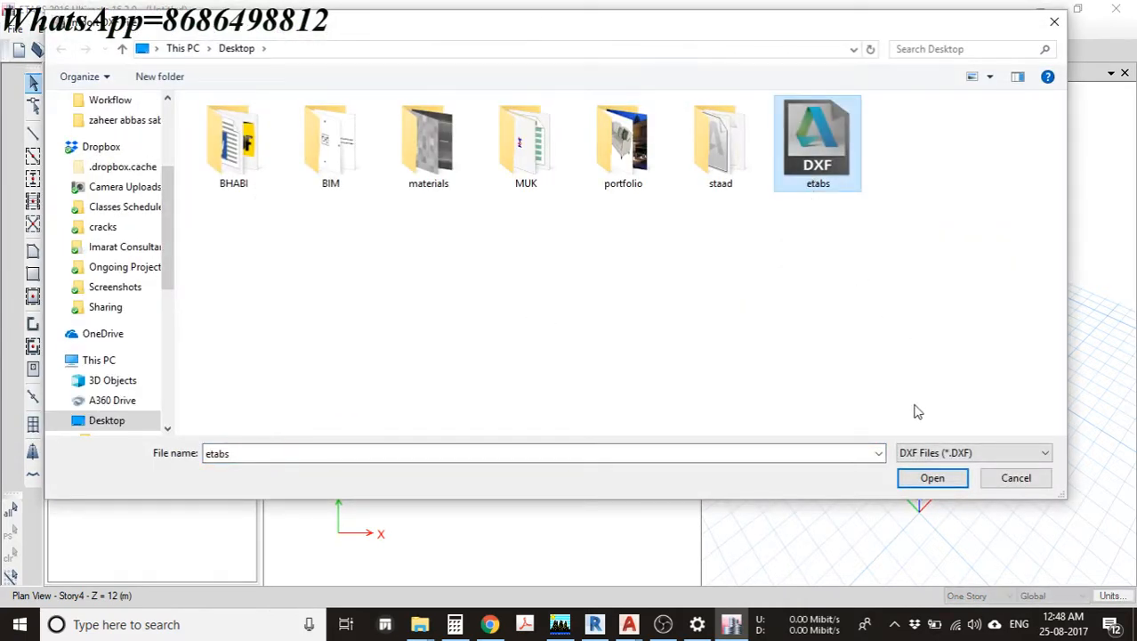
# - Switch to AutoCAD and close the etabs.dxf drawing, declining to save it in AutoCAD 2013 Drawing format
pyautogui.moveTo(623, 626)
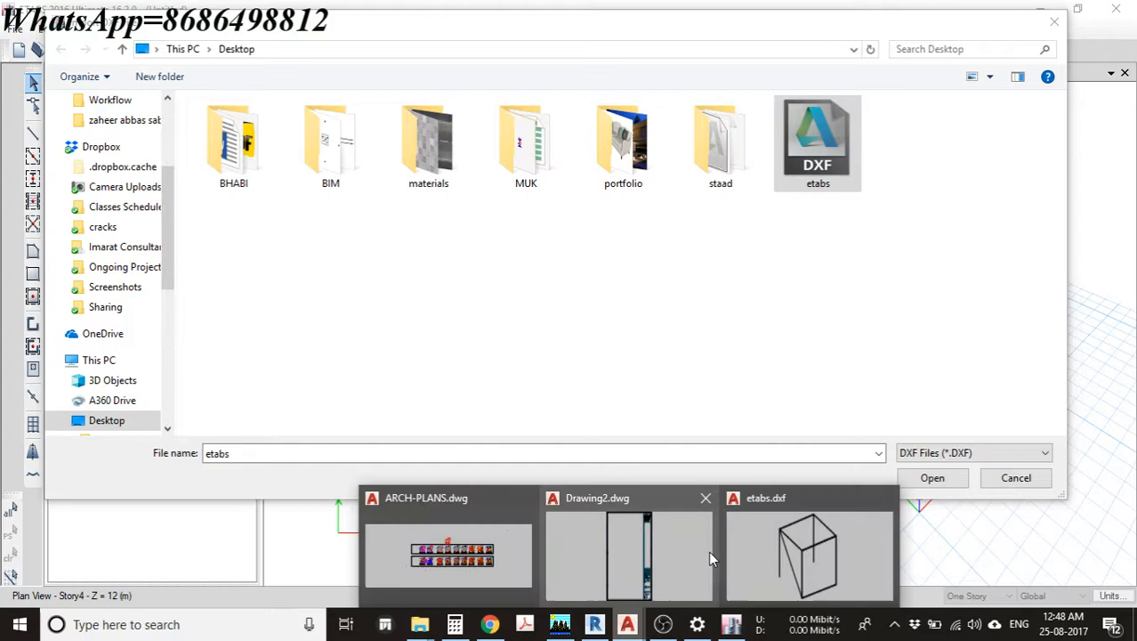
pyautogui.click(791, 561)
pyautogui.middleClick(630, 290)
pyautogui.middleClick(630, 290)
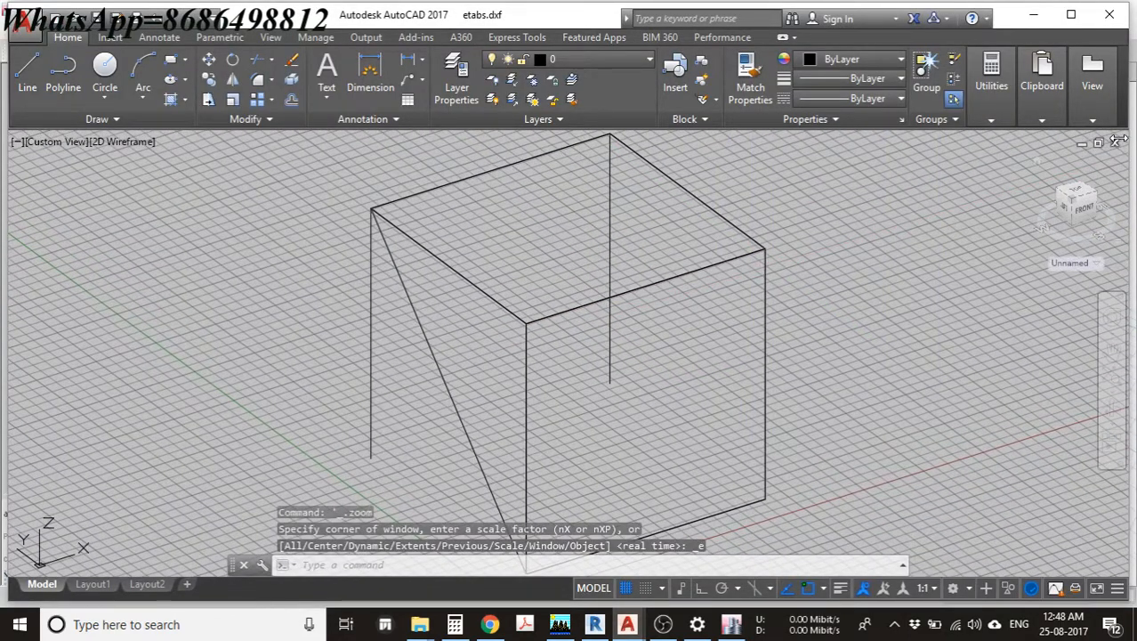
pyautogui.click(1071, 15)
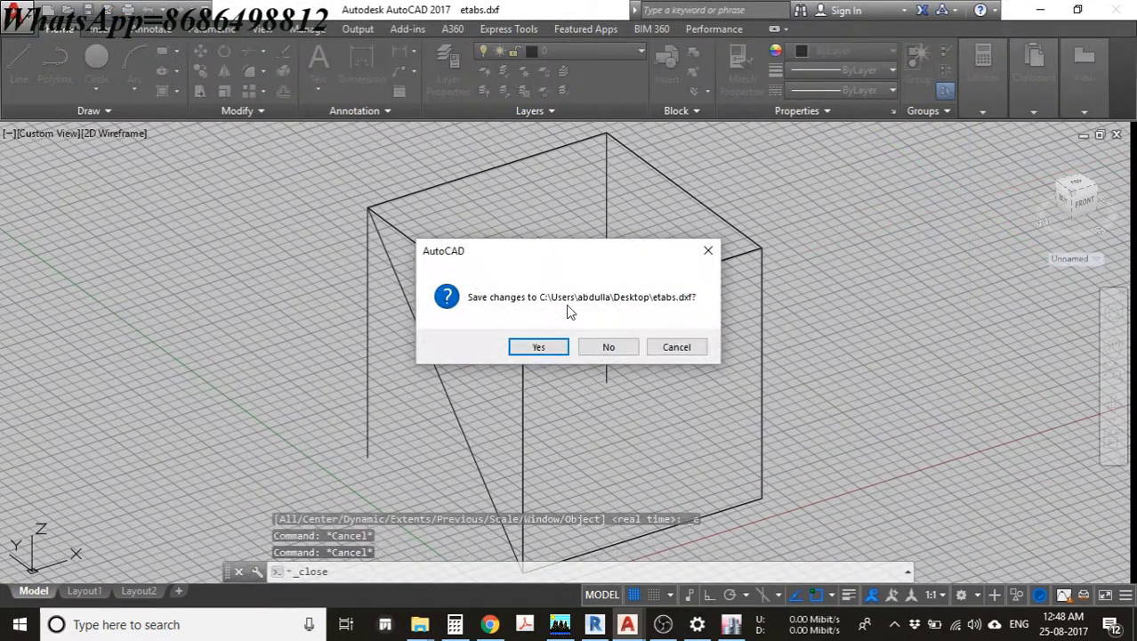
pyautogui.click(625, 347)
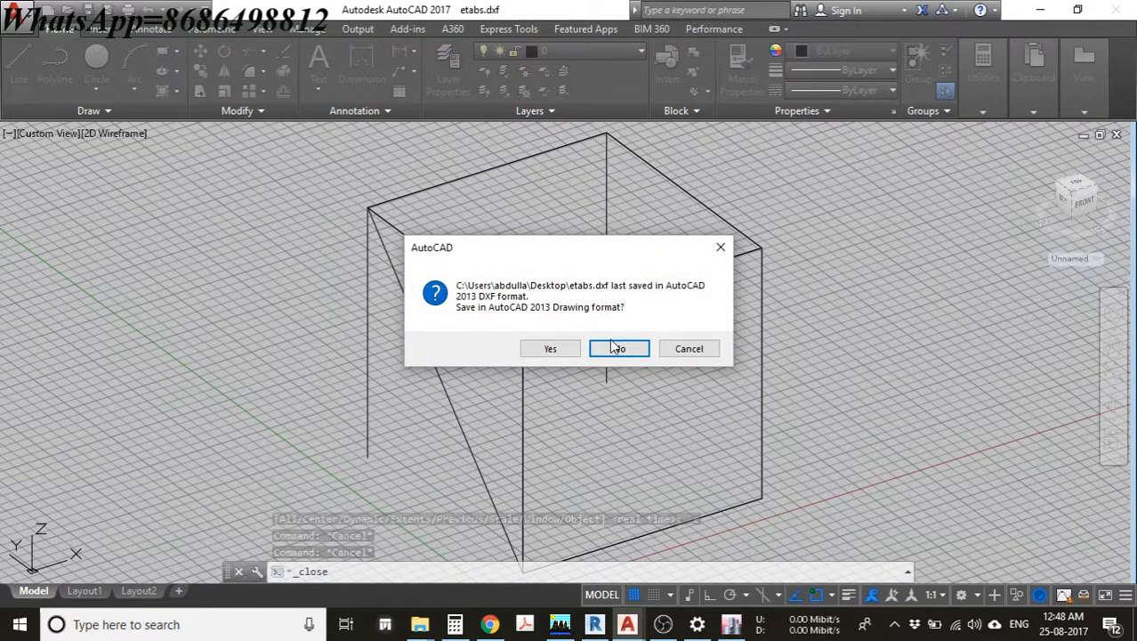
pyautogui.click(620, 347)
pyautogui.click(989, 76)
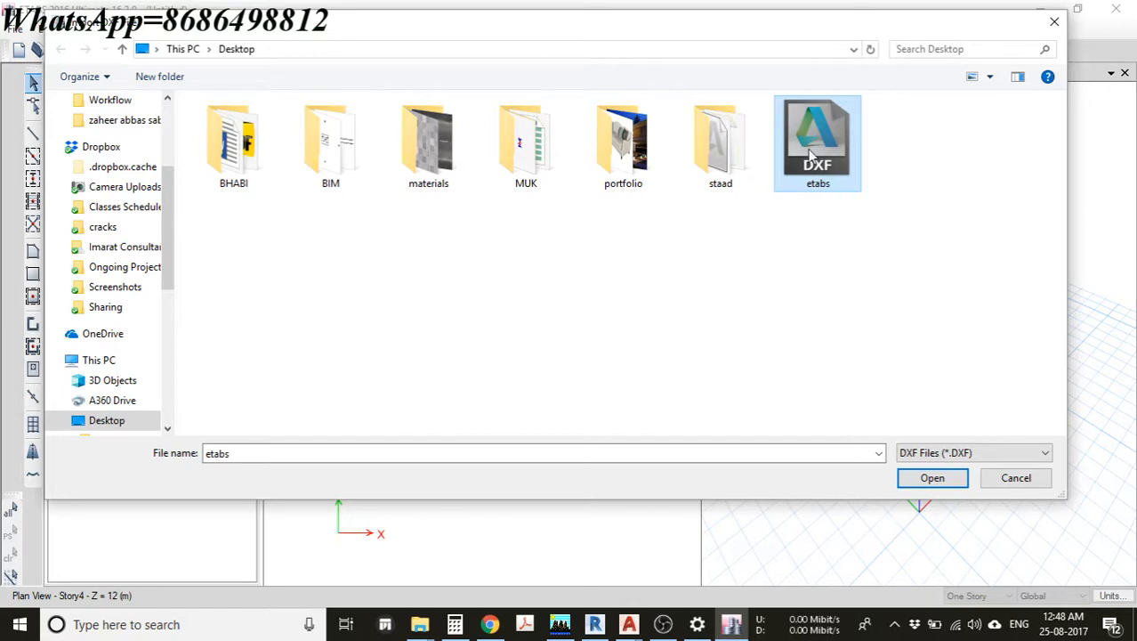
# - Open the etabs DXF for import in ETABS and set the DXF file units to ft
pyautogui.doubleClick(810, 156)
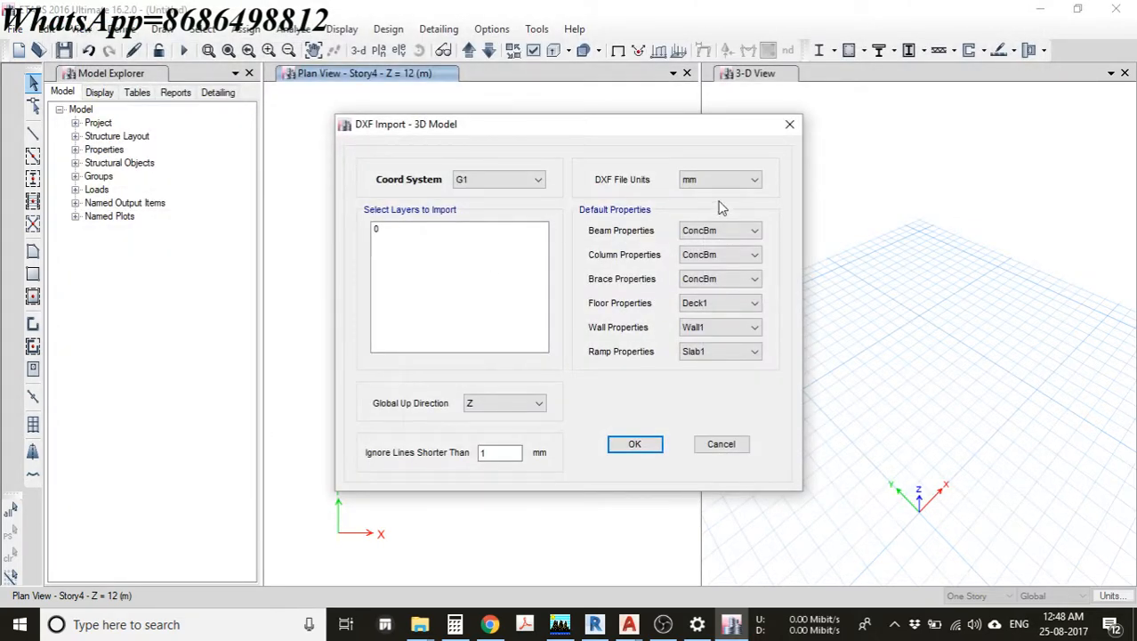
pyautogui.click(703, 178)
pyautogui.click(696, 209)
# - Set the default import properties to ConcBm for beams, ConcCol for columns and ConcBm for braces
pyautogui.click(725, 232)
pyautogui.click(724, 231)
pyautogui.click(732, 234)
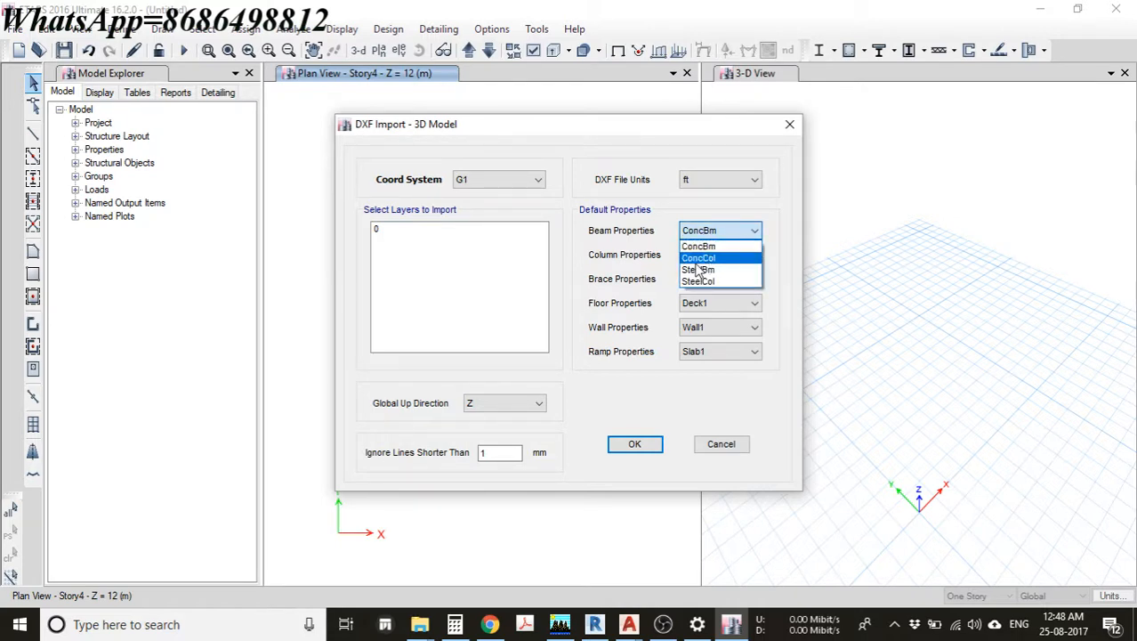
pyautogui.click(708, 247)
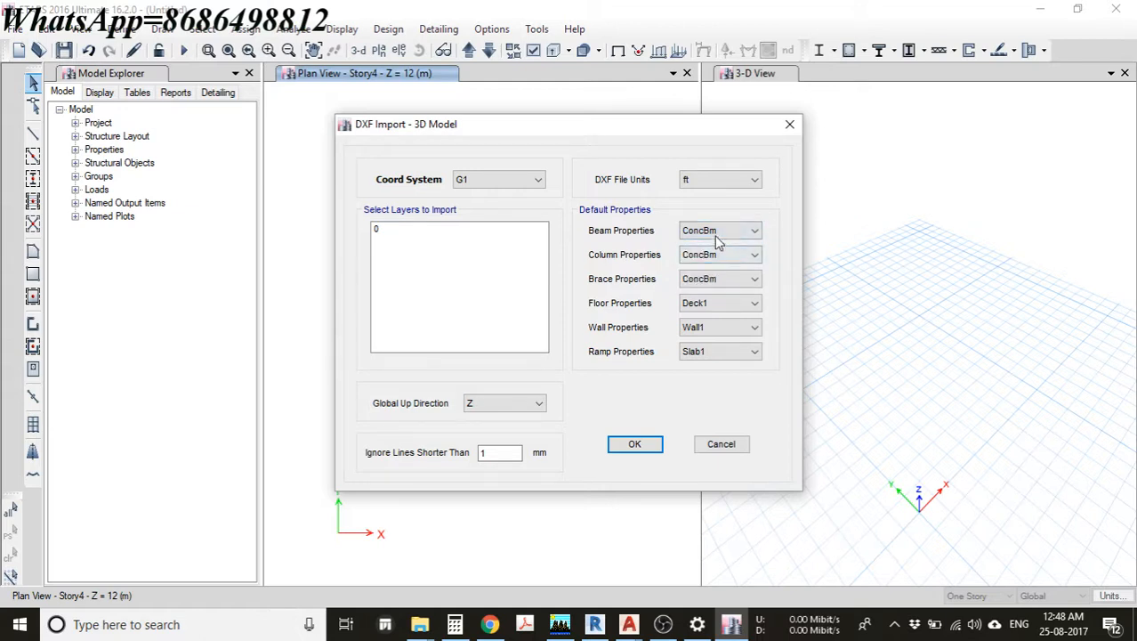
pyautogui.click(721, 256)
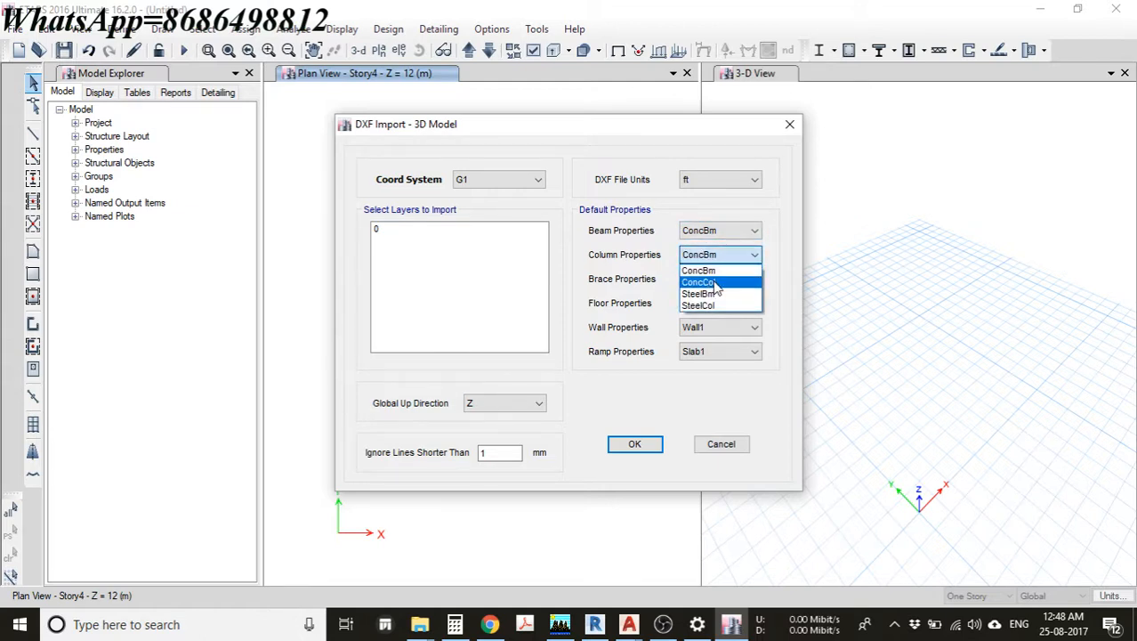
pyautogui.click(716, 283)
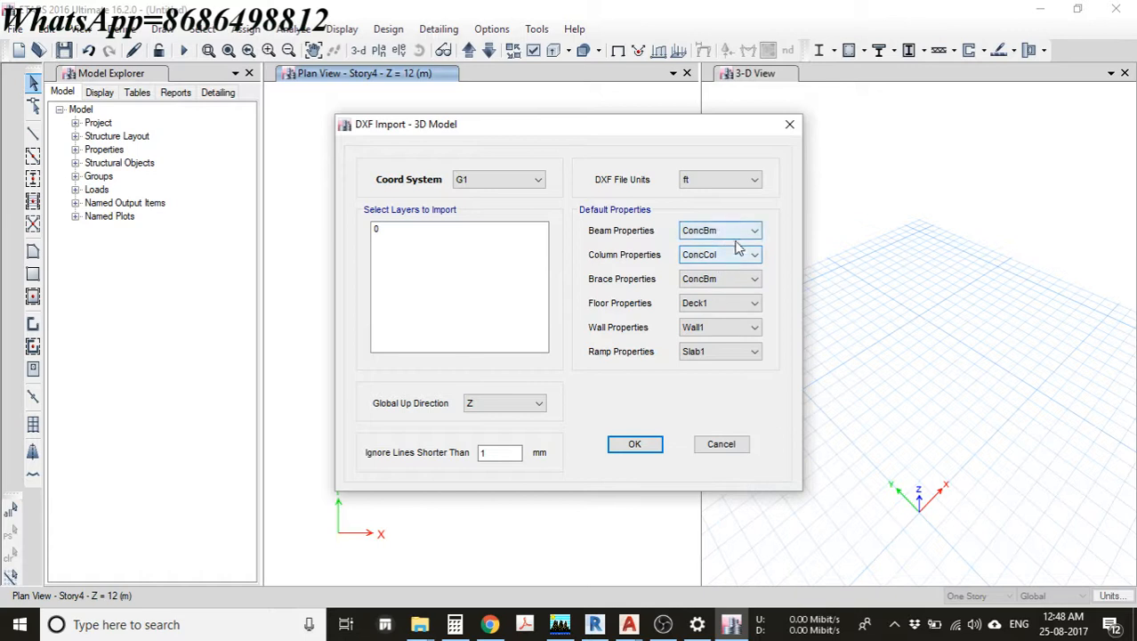
pyautogui.click(724, 281)
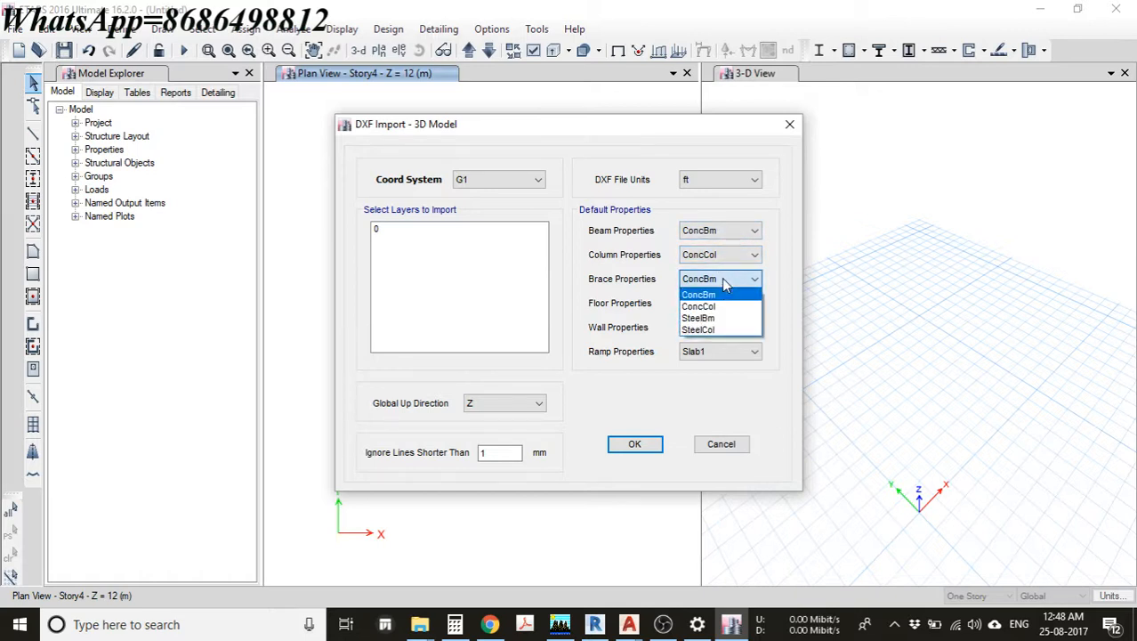
pyautogui.click(722, 284)
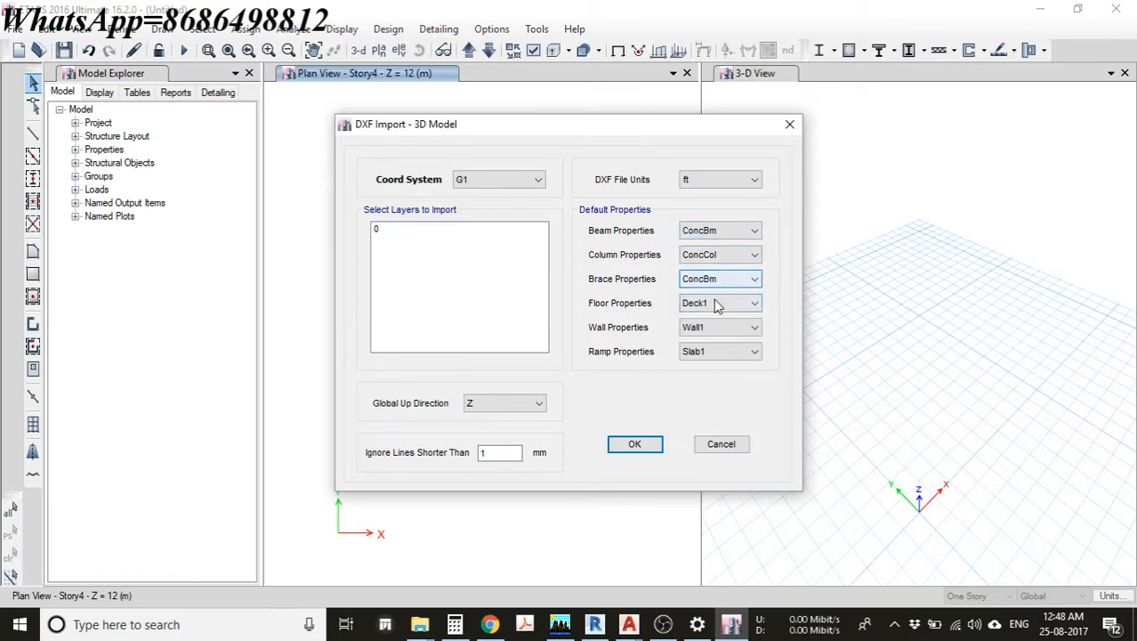
# - Set the default floor property to Slab1 and the wall property to Wall1
pyautogui.click(718, 304)
pyautogui.click(708, 341)
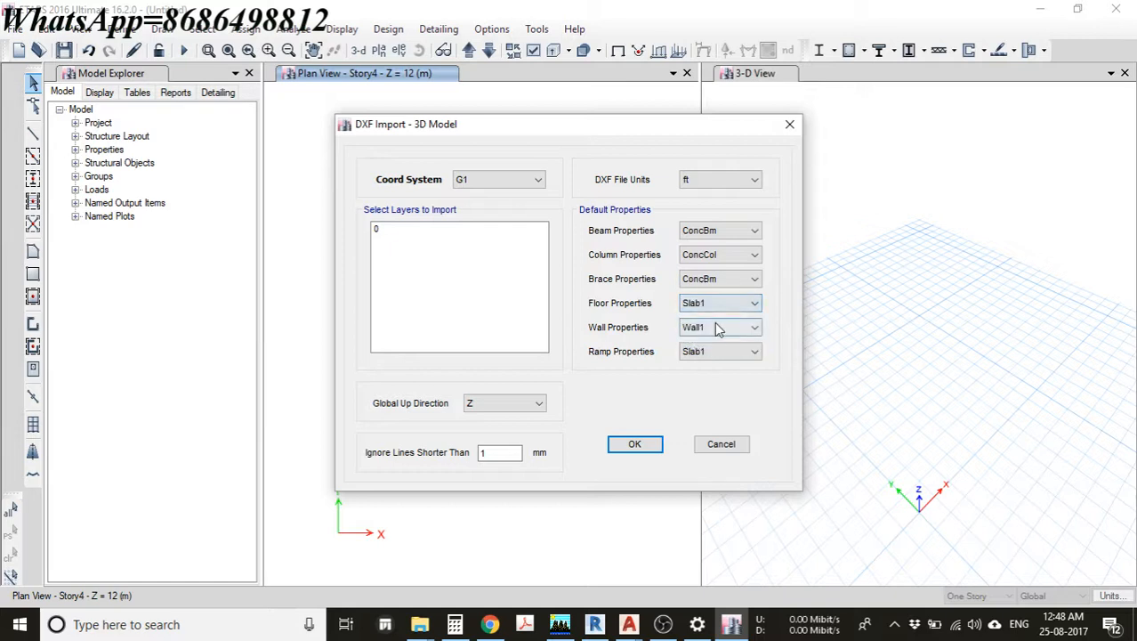
pyautogui.click(720, 329)
pyautogui.click(710, 344)
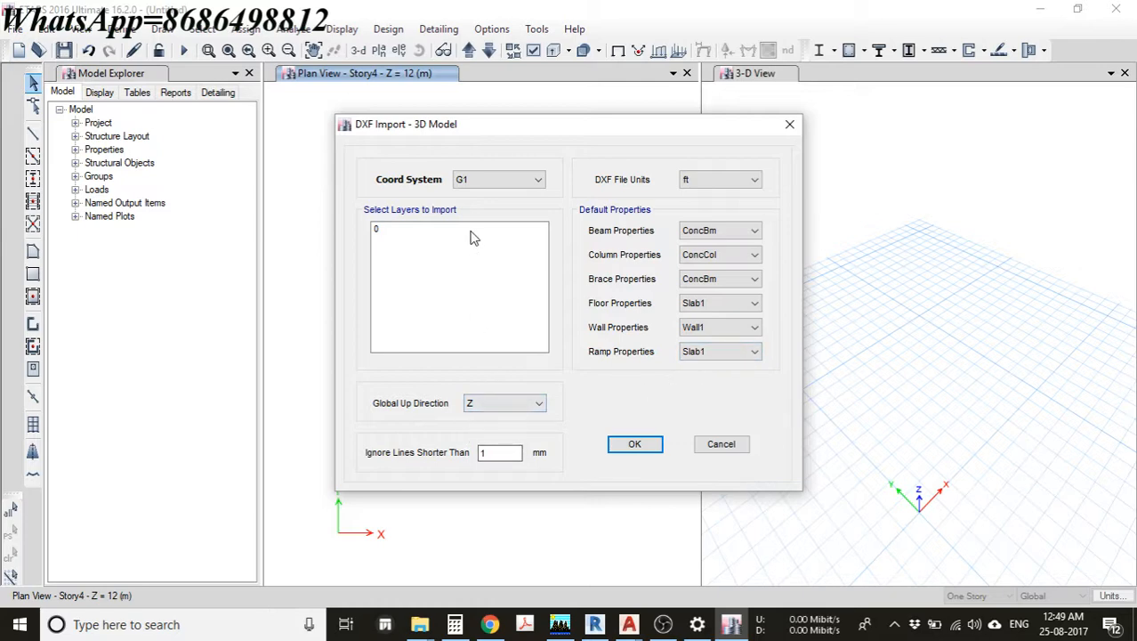
# - Import layer 0 of the DXF and accept the proposed story data
pyautogui.click(382, 231)
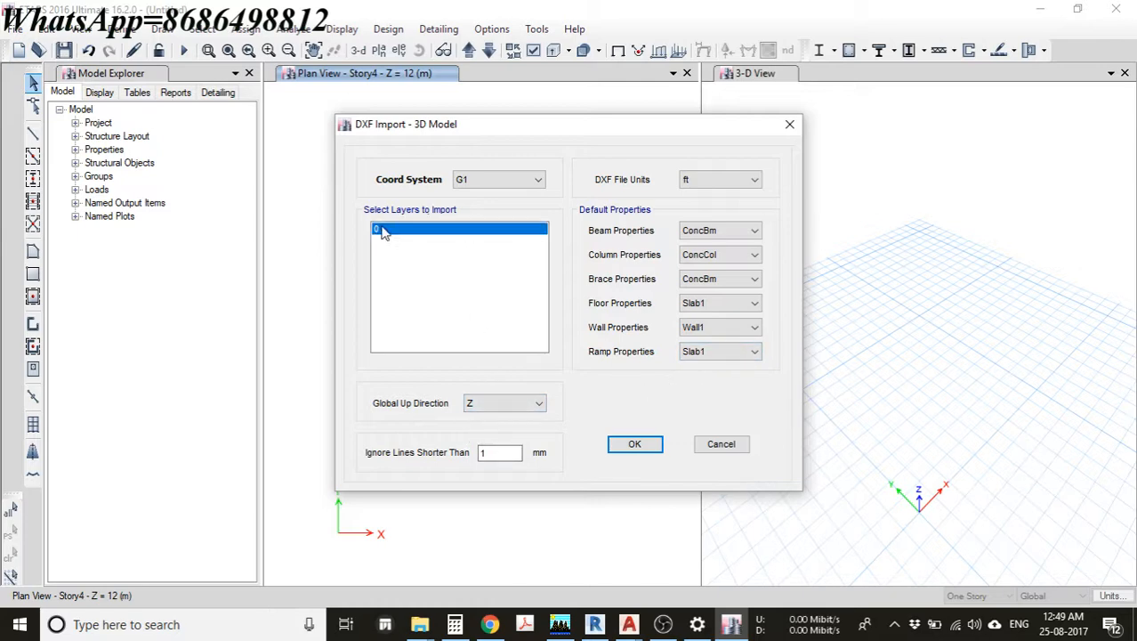
pyautogui.click(635, 445)
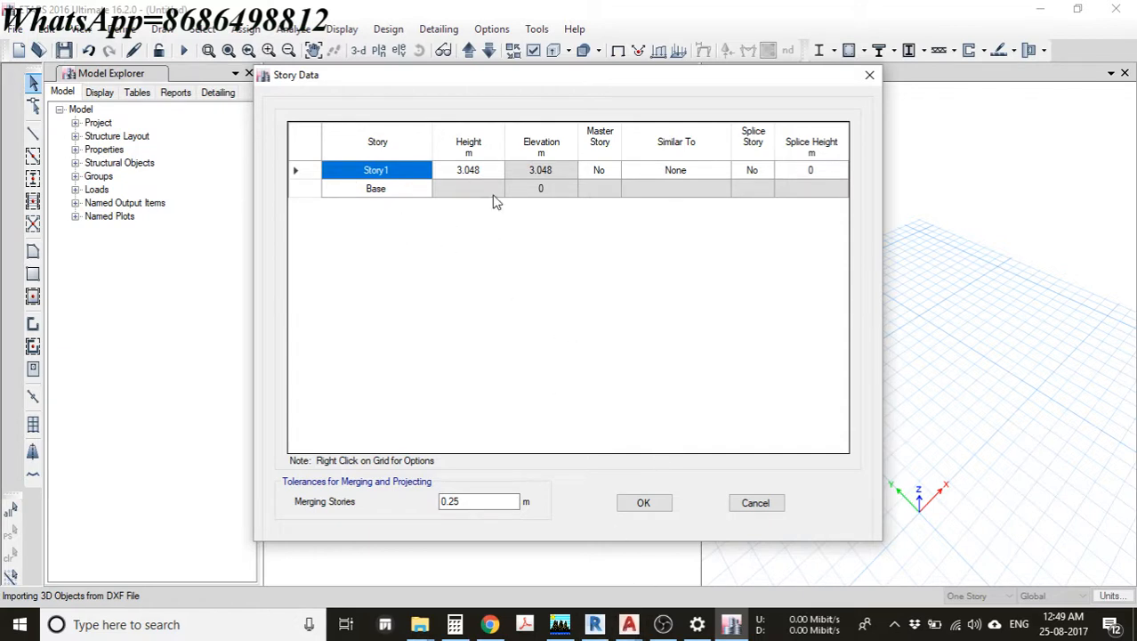
pyautogui.click(644, 503)
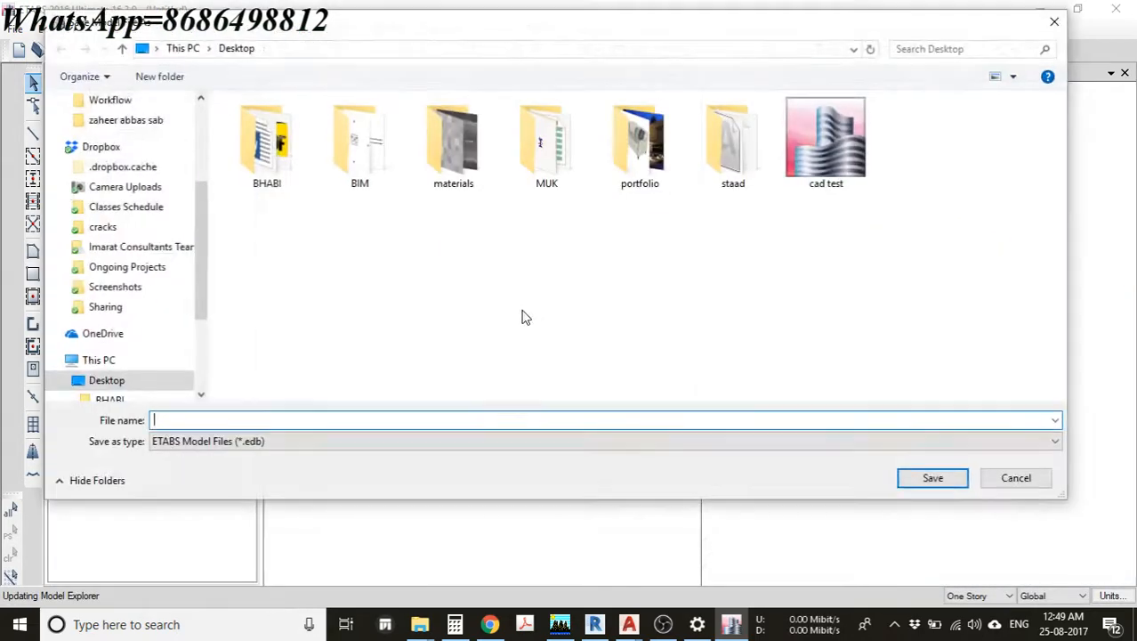
# - Save the model on the Desktop as cad test, replacing the existing ETABS file
pyautogui.click(823, 151)
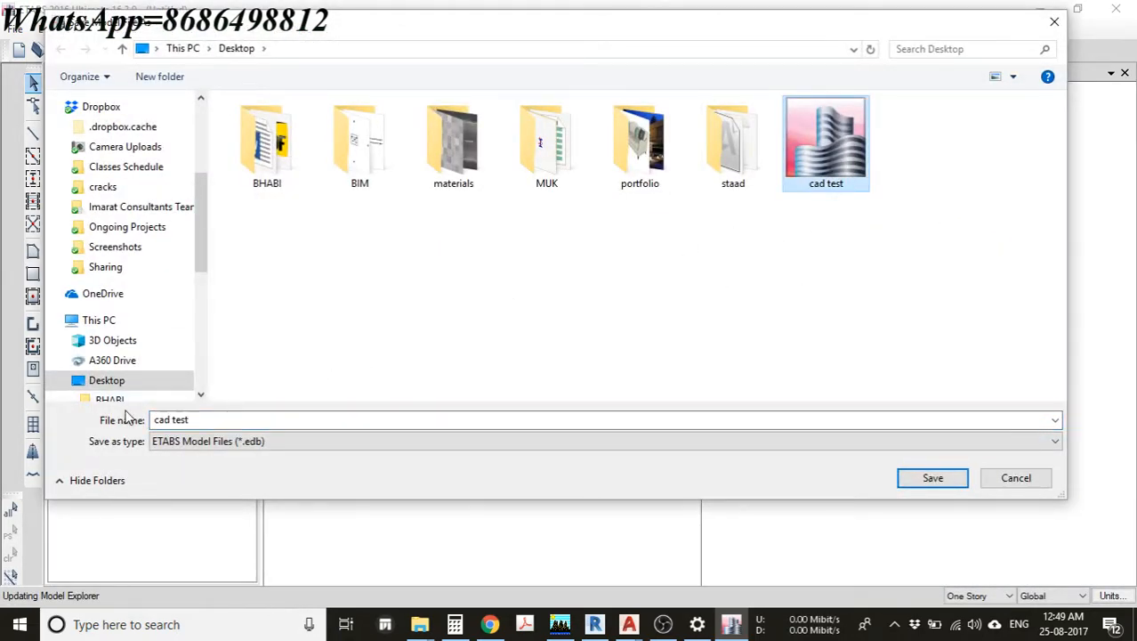
pyautogui.click(452, 424)
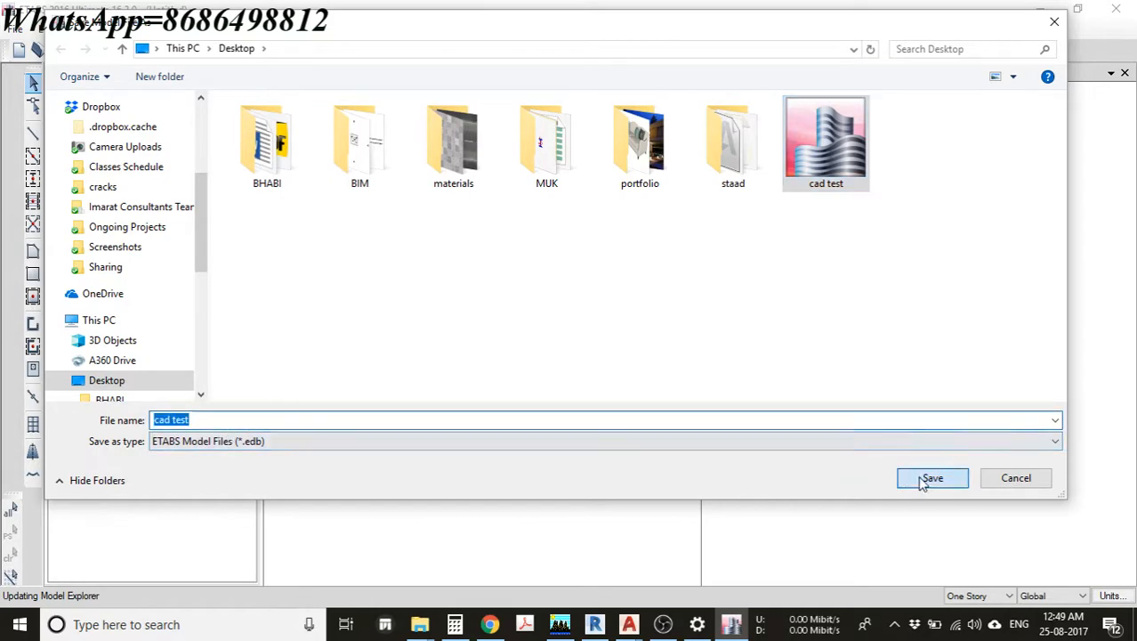
pyautogui.click(931, 478)
pyautogui.click(616, 317)
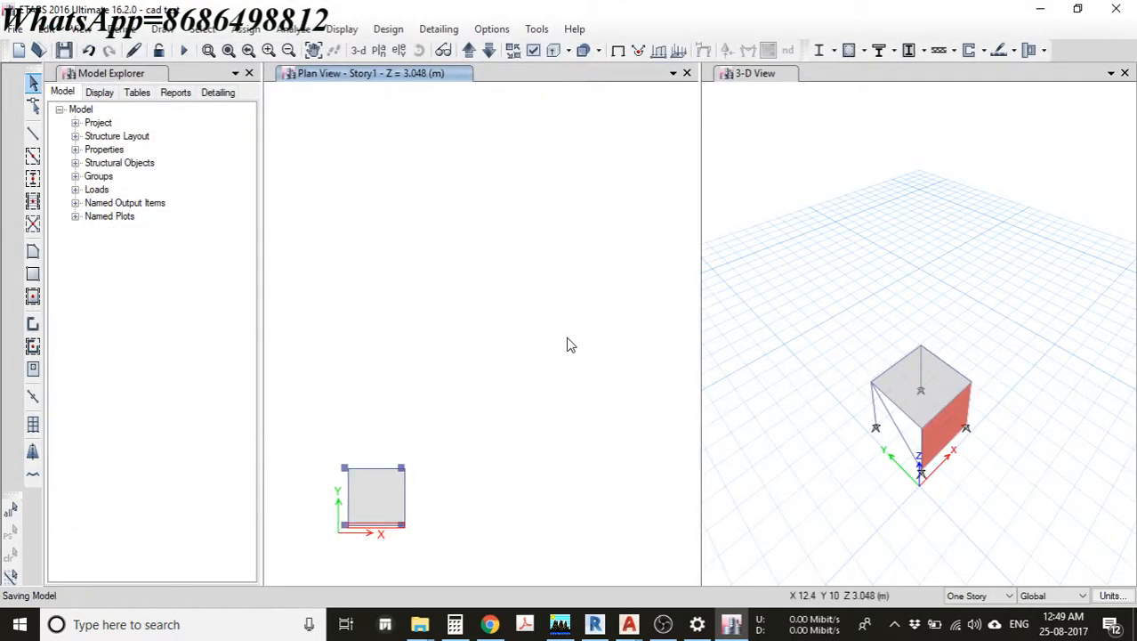
# - Close the plan view and inspect the imported cube's frames, slab and wall up close in the 3D view
pyautogui.click(923, 400)
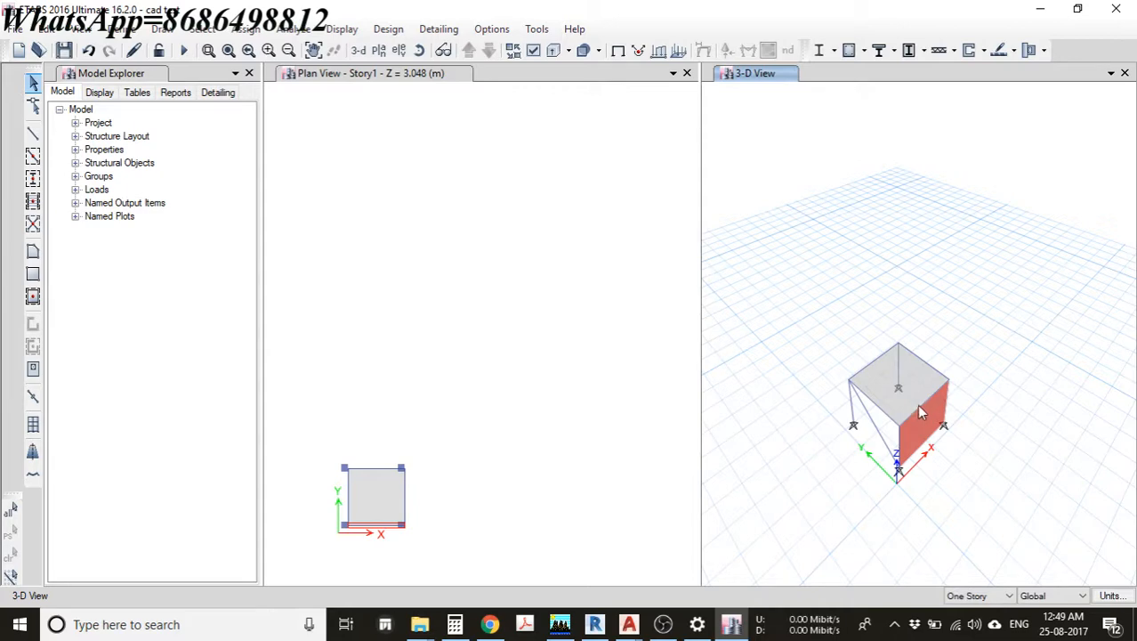
pyautogui.moveTo(919, 405); pyautogui.dragTo(925, 377, button='middle')
pyautogui.click(686, 73)
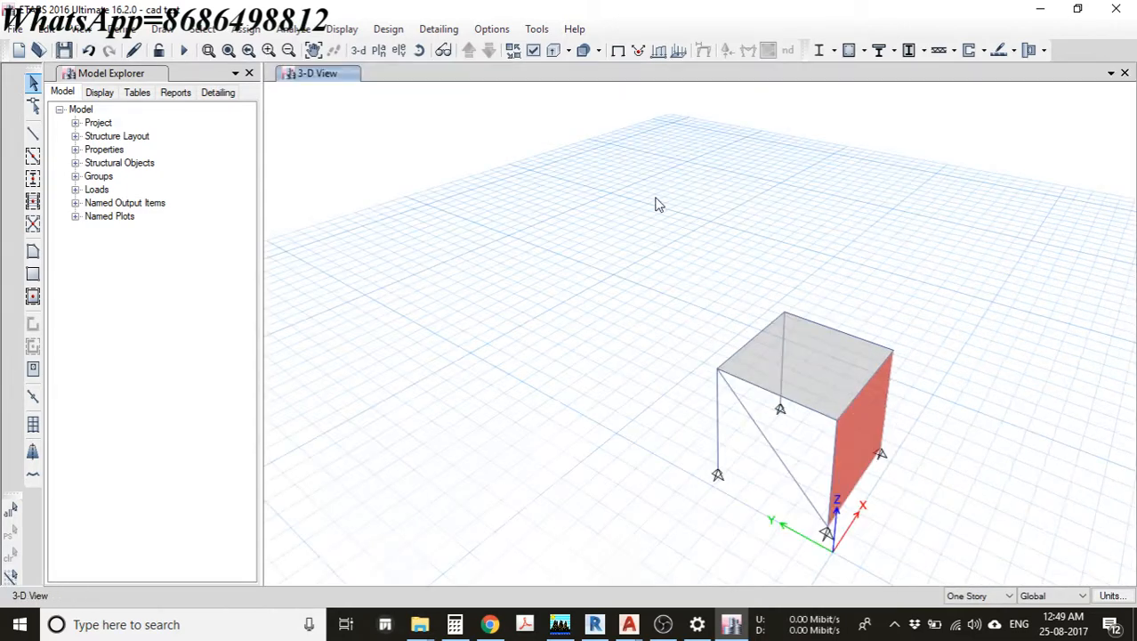
pyautogui.moveTo(723, 365); pyautogui.dragTo(710, 418, button='middle')
pyautogui.scroll(4, 709, 419)
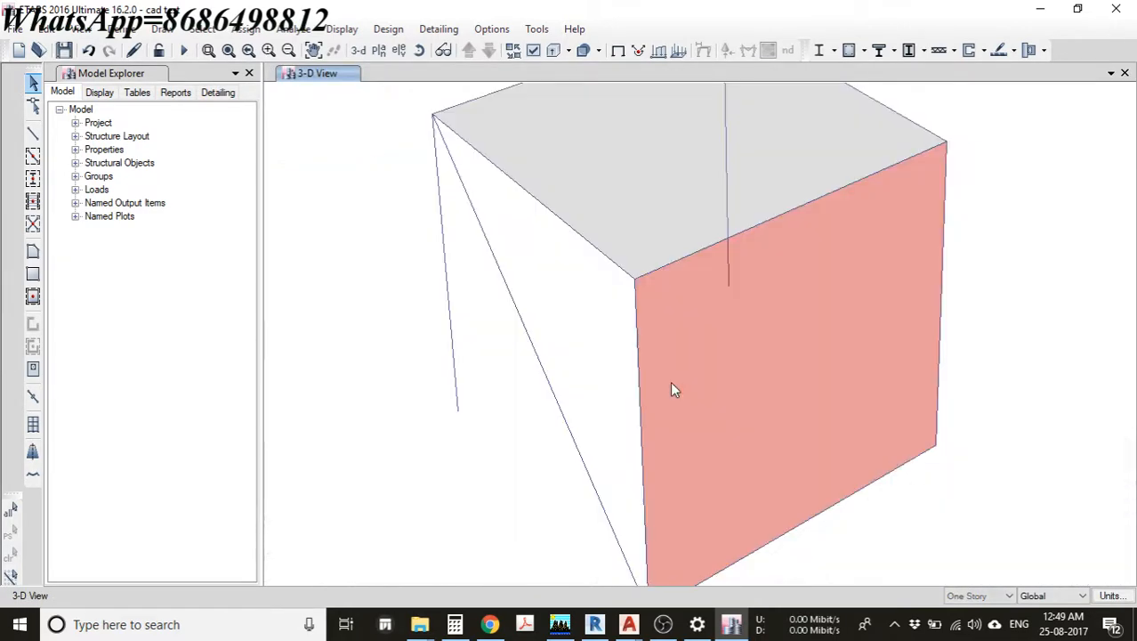
# - Review the section property assigned to the top edge beam above the brace and to the diagonal brace
pyautogui.moveTo(393, 401); pyautogui.dragTo(512, 453)
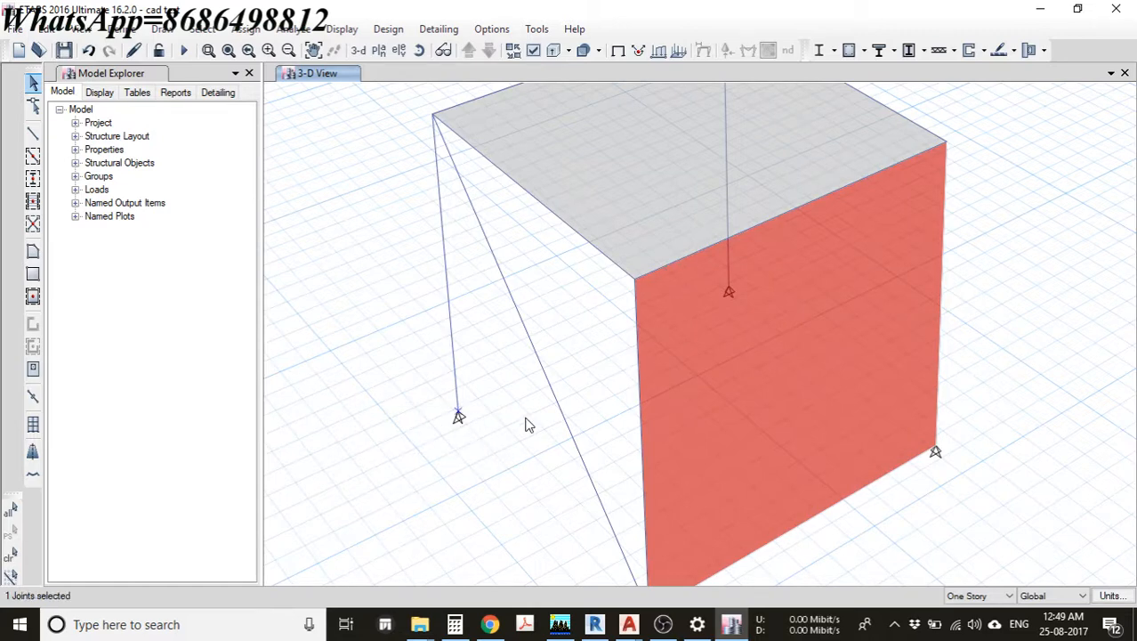
pyautogui.moveTo(567, 383); pyautogui.dragTo(538, 376, button='middle')
pyautogui.click(528, 212)
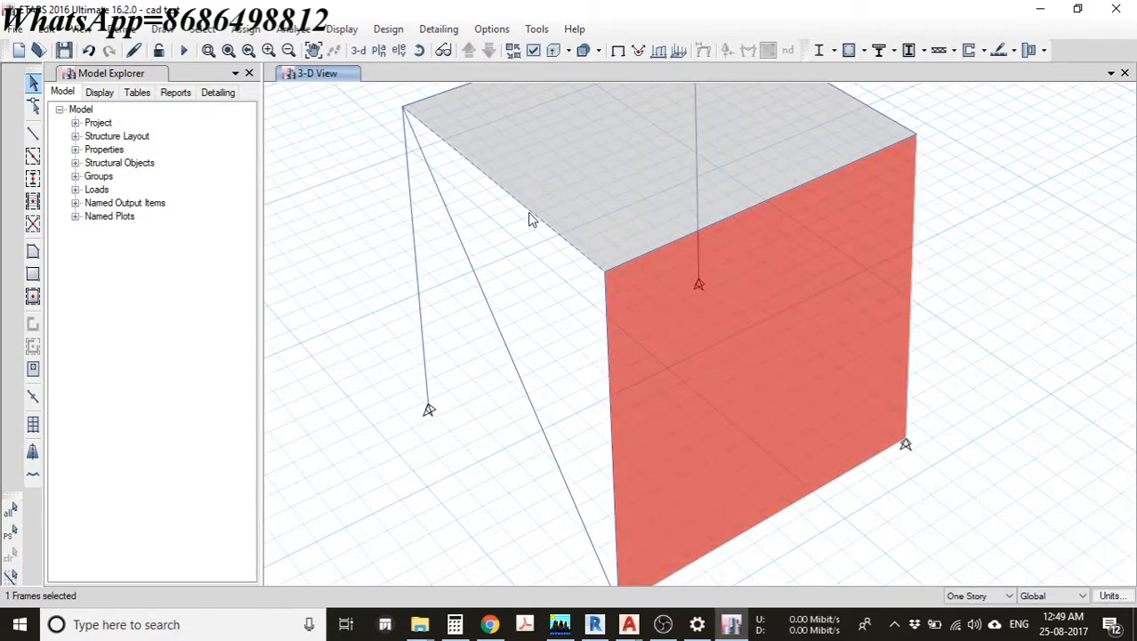
pyautogui.rightClick(534, 220)
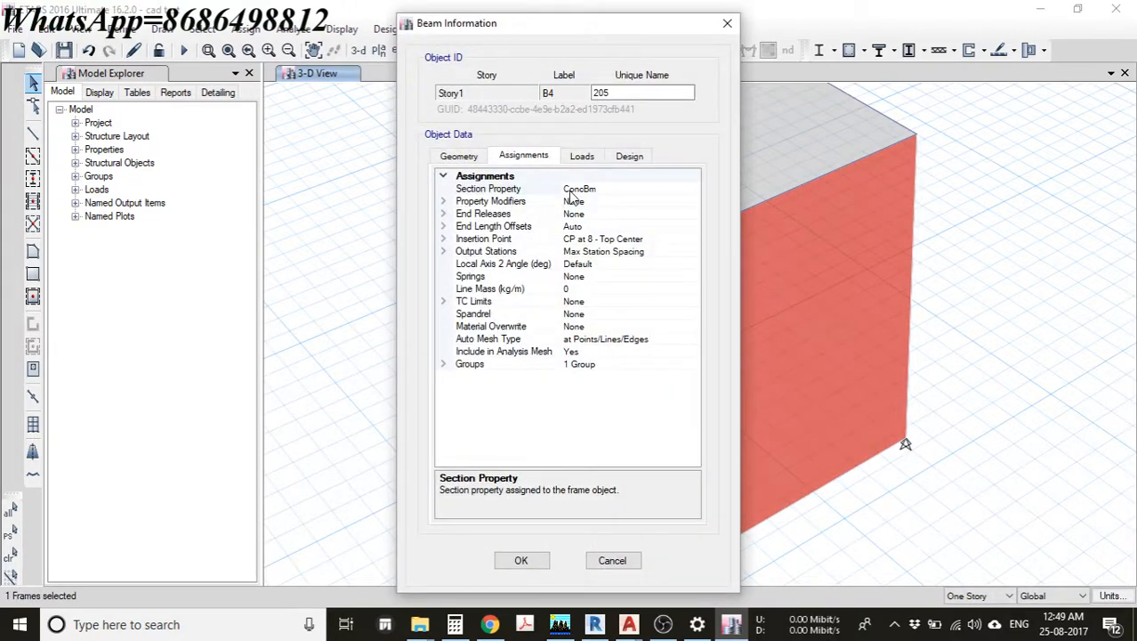
pyautogui.press('Escape')
pyautogui.rightClick(476, 283)
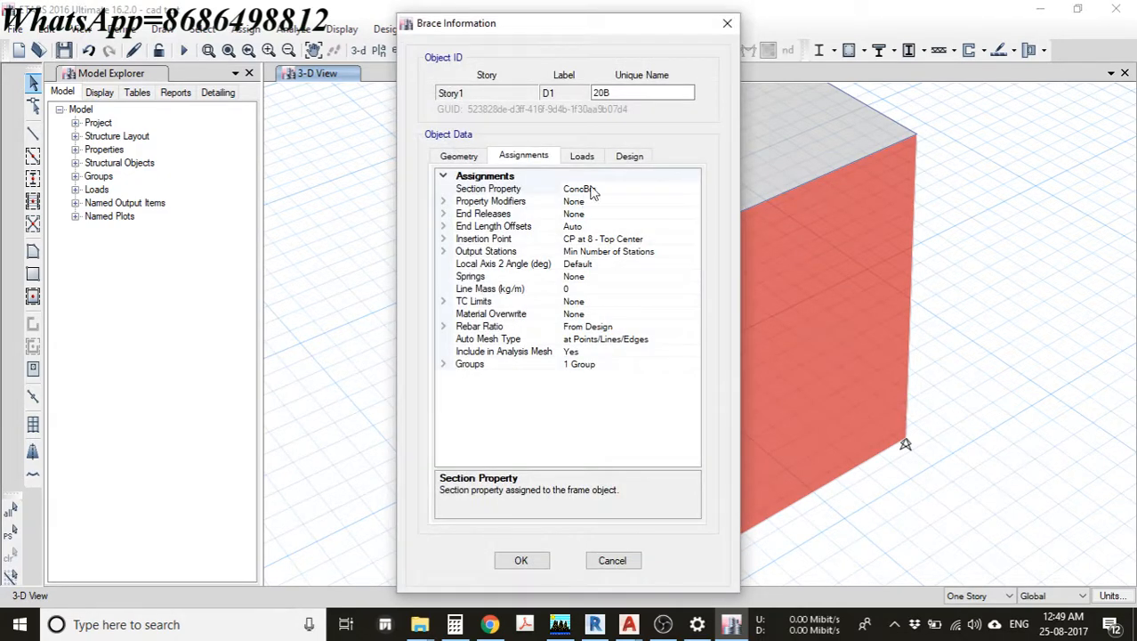
pyautogui.click(727, 23)
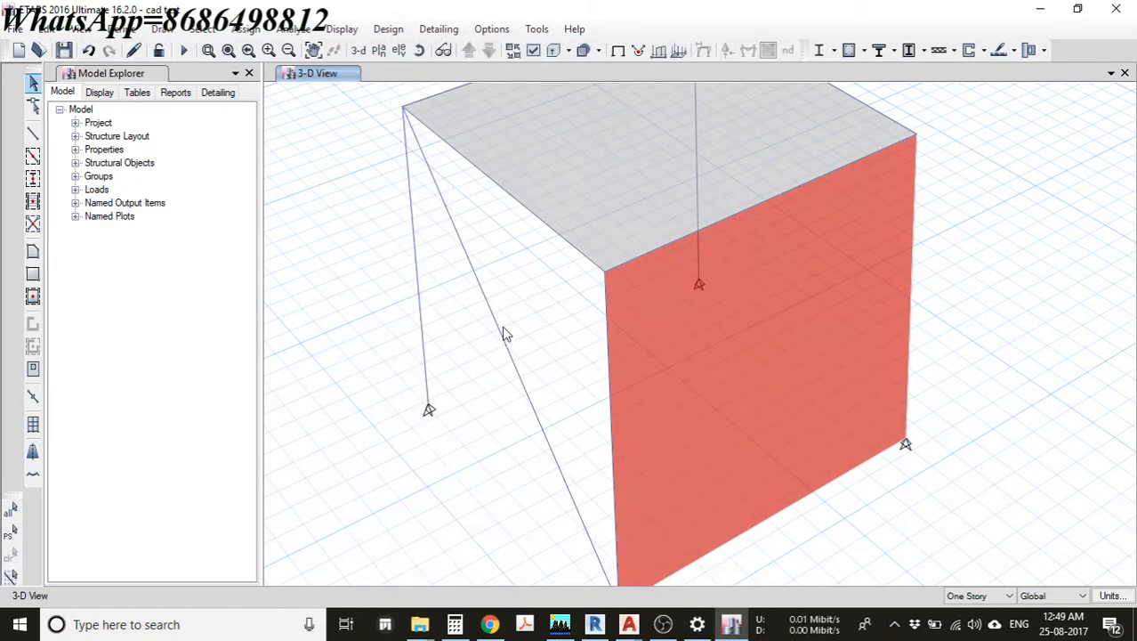
# - Check the section property assignments of the column beside the diagonal brace and of the red wall
pyautogui.click(420, 276)
pyautogui.rightClick(420, 276)
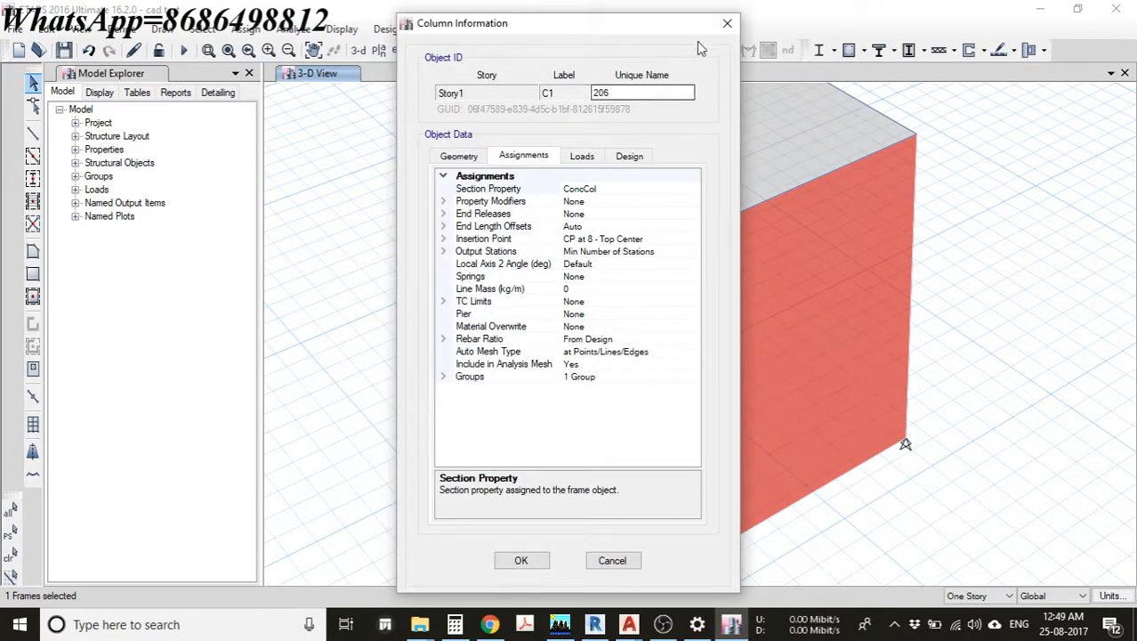
pyautogui.click(727, 23)
pyautogui.click(814, 365)
pyautogui.rightClick(796, 364)
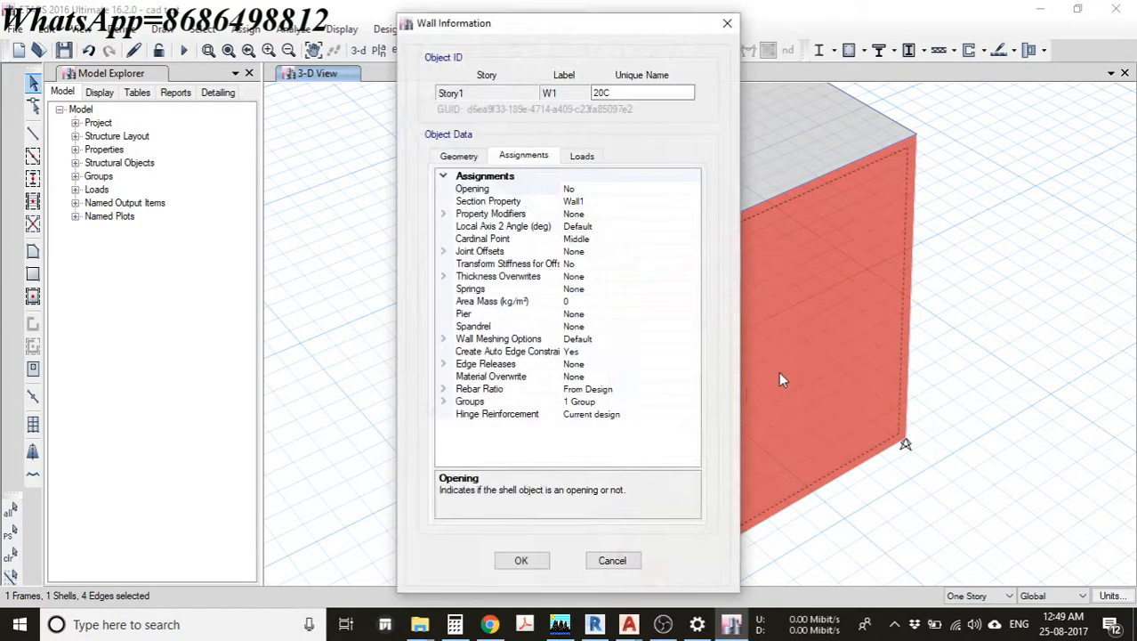
pyautogui.click(727, 24)
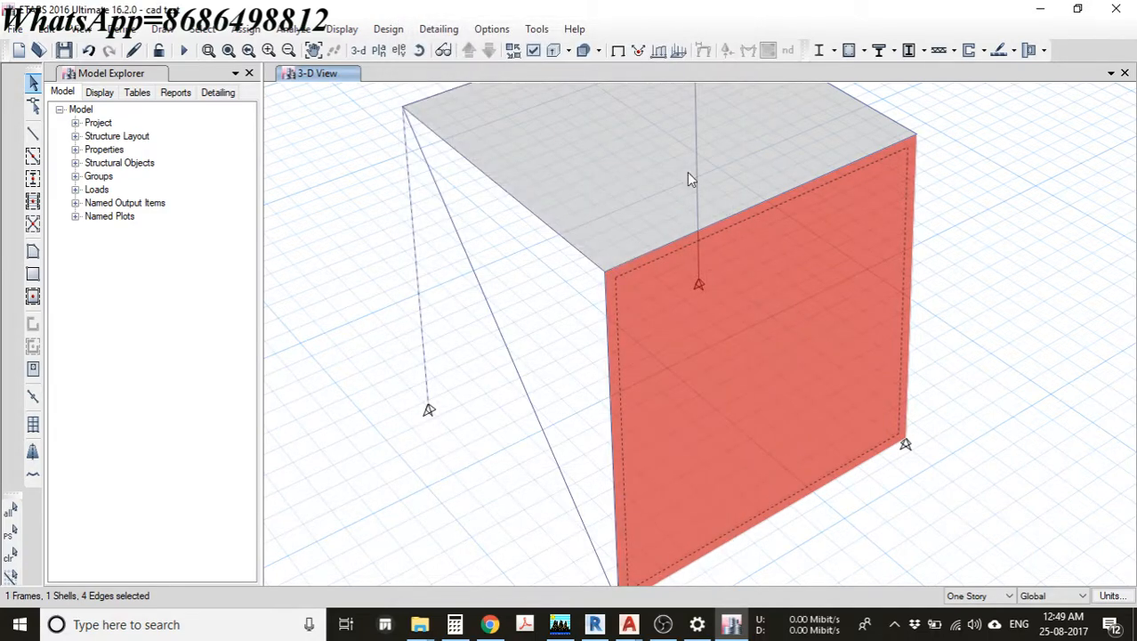
# - Check the top slab's section property assignment and return to an overview of the whole cube
pyautogui.click(649, 164)
pyautogui.rightClick(648, 164)
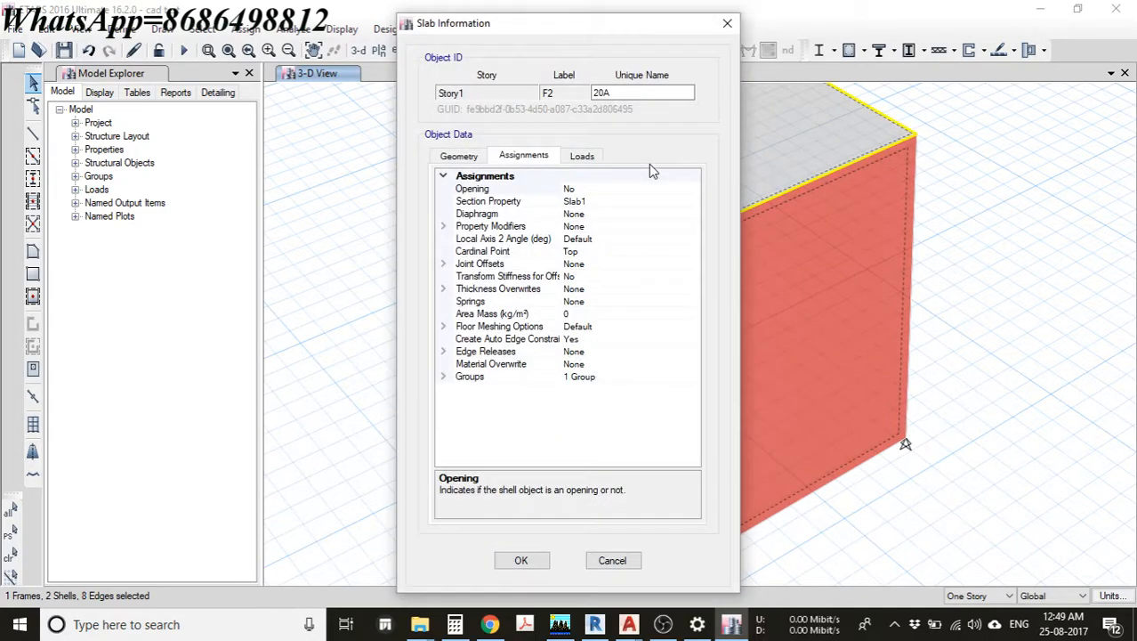
pyautogui.click(727, 23)
pyautogui.scroll(-5, 815, 304)
pyautogui.scroll(1, 651, 283)
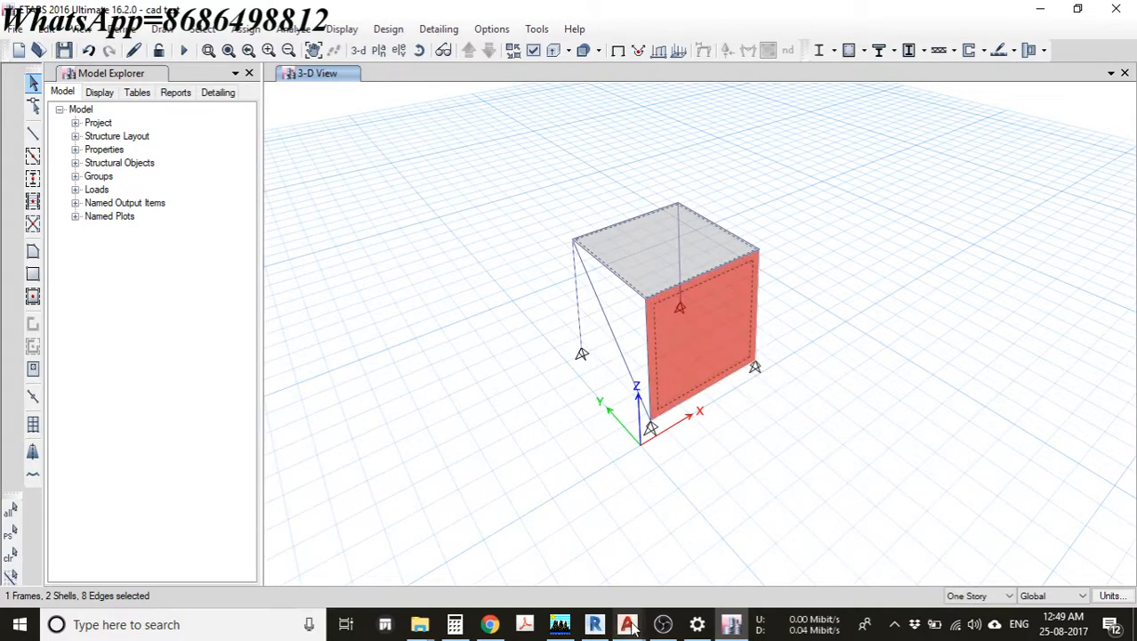
pyautogui.moveTo(629, 626)
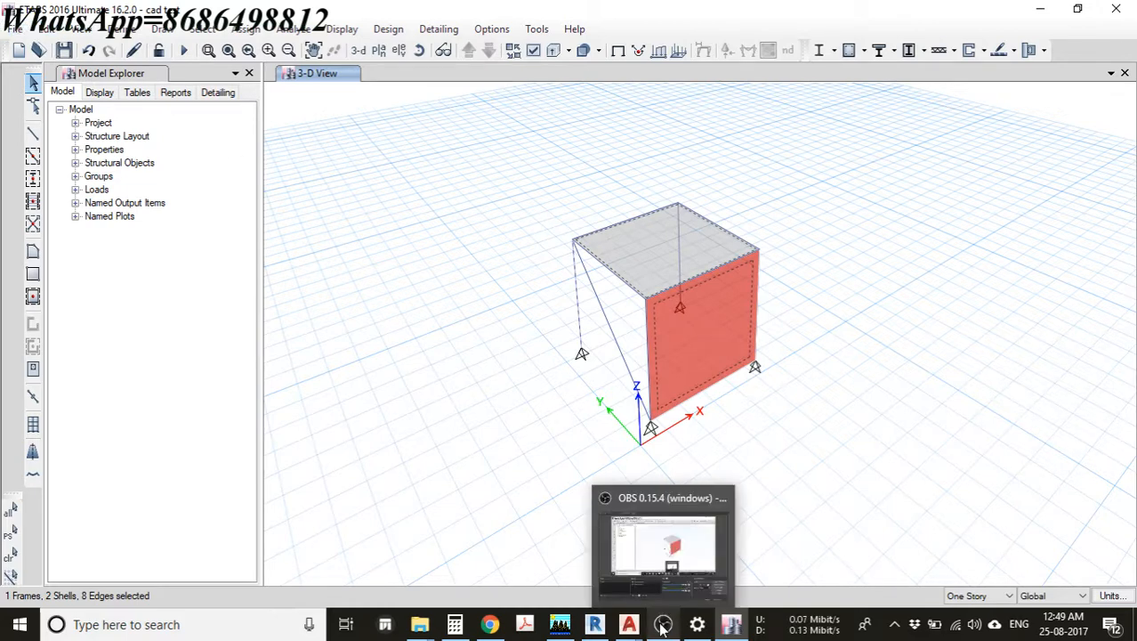
pyautogui.click(669, 556)
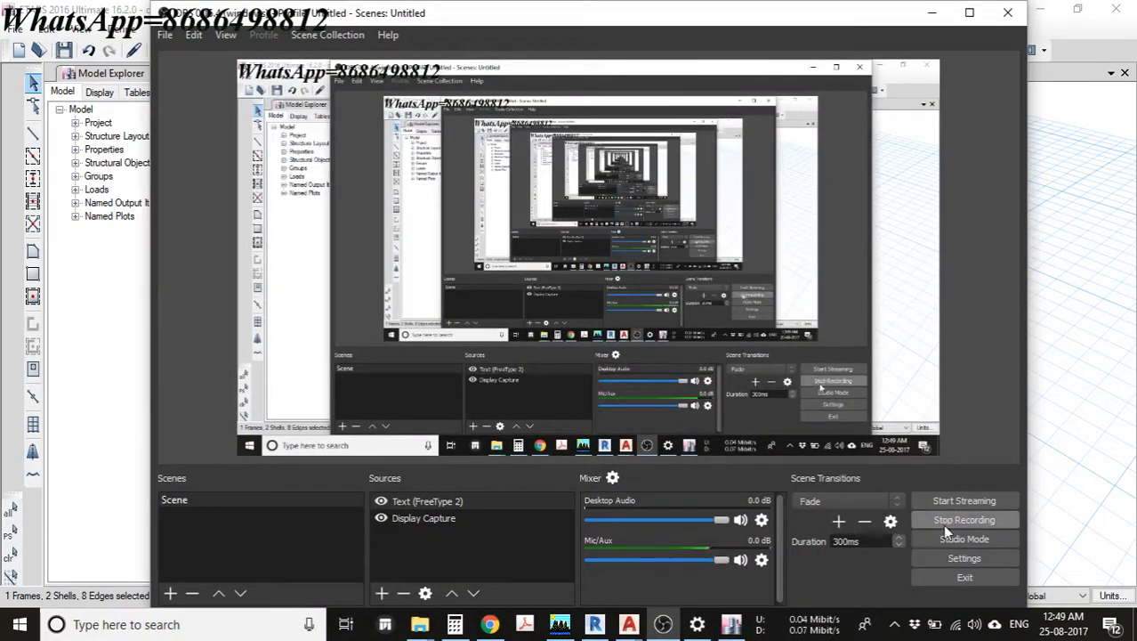